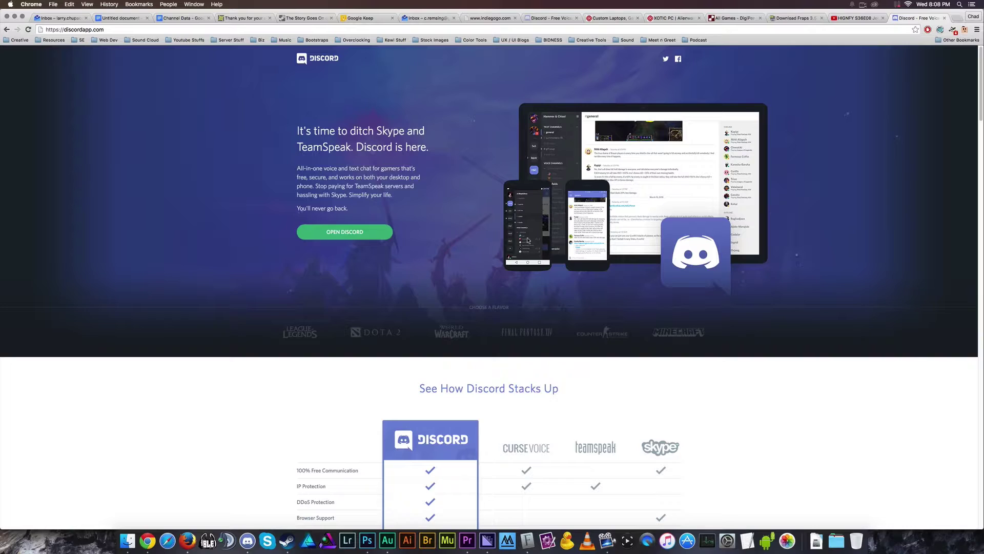
# - Scroll down through the Discord homepage's feature sections and comparison table, then back up
pyautogui.scroll(-5, 380, 285)
pyautogui.scroll(-8, 380, 285)
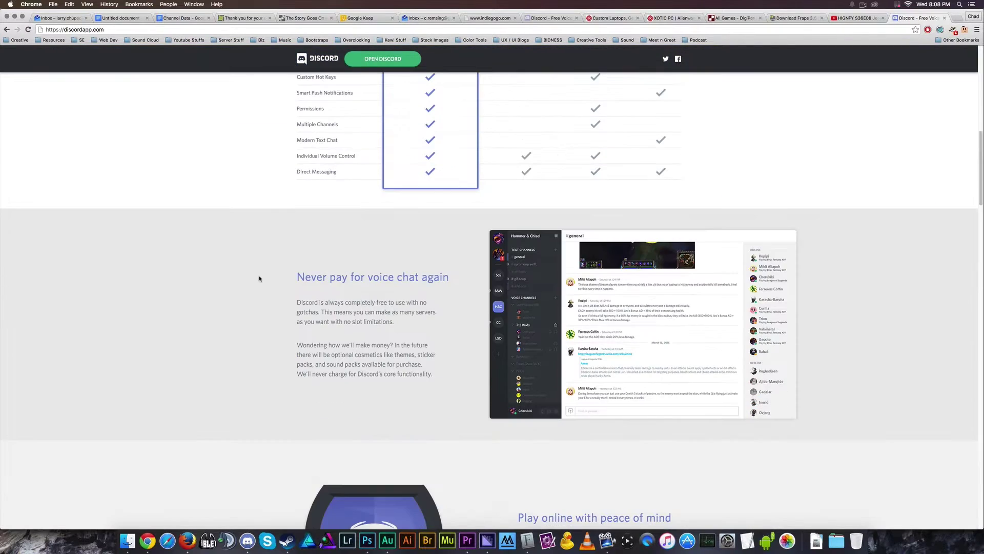
pyautogui.scroll(-5, 259, 278)
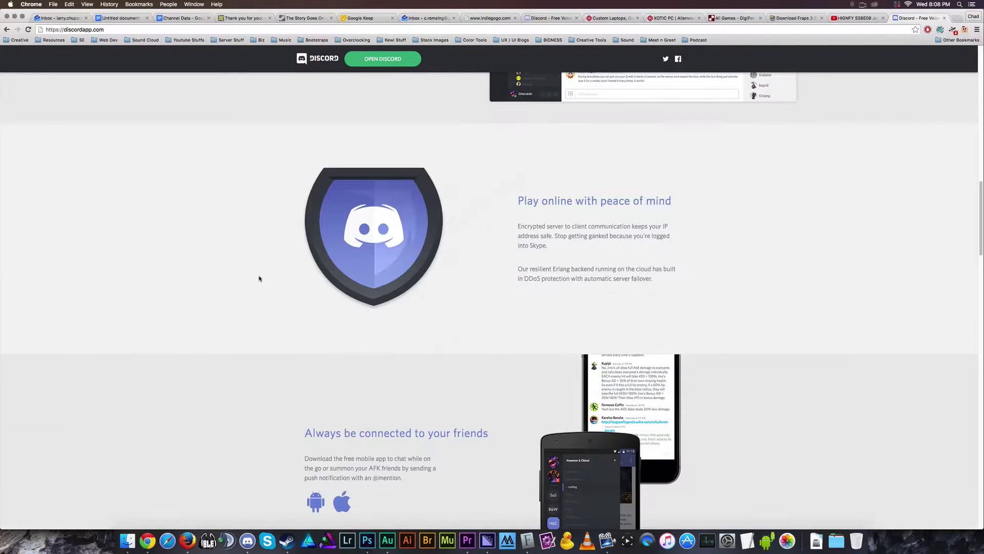
pyautogui.scroll(-5, 259, 278)
pyautogui.scroll(-6, 259, 278)
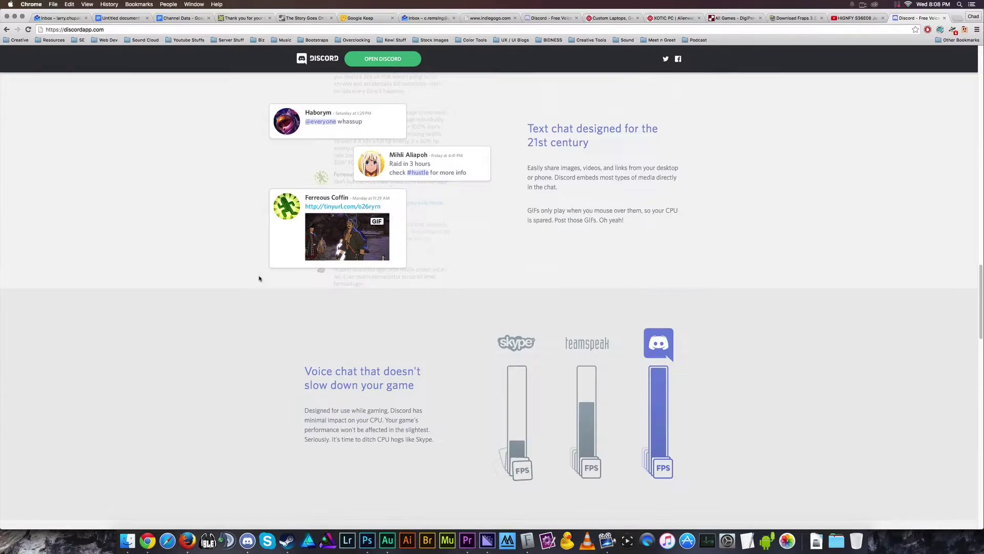
pyautogui.scroll(-19, 259, 278)
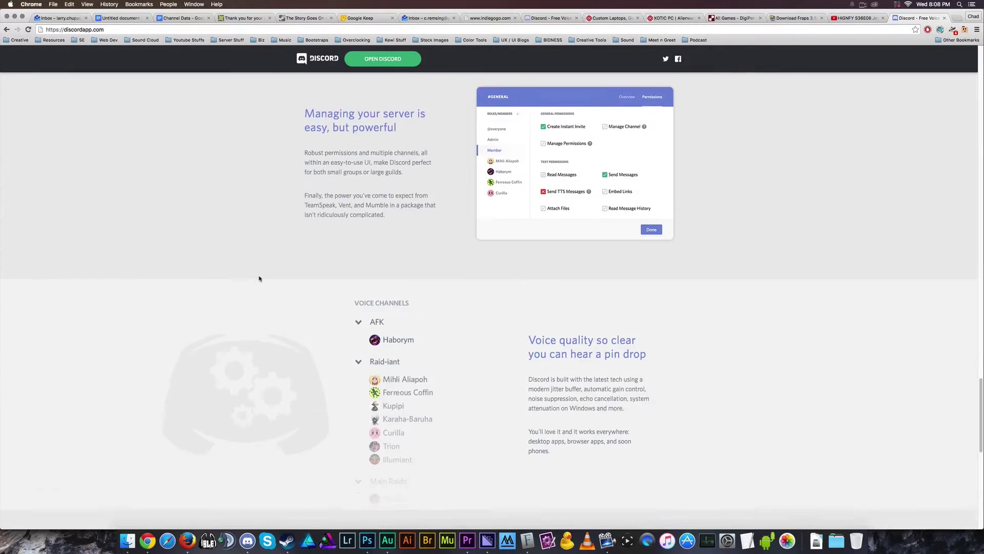
pyautogui.scroll(-3, 259, 278)
pyautogui.scroll(20, 259, 278)
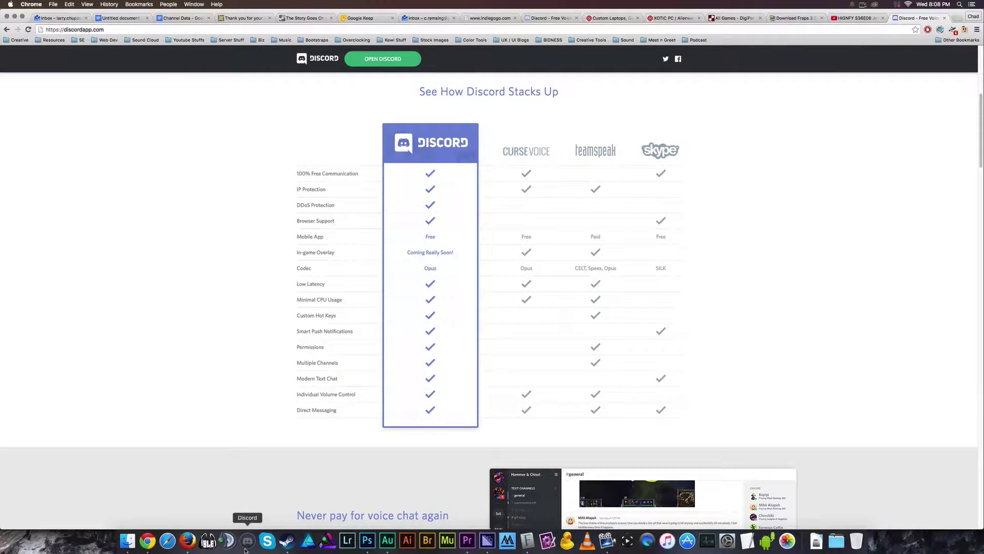
# - Bring the Discord desktop app to the front and activate its window on #general
pyautogui.click(246, 543)
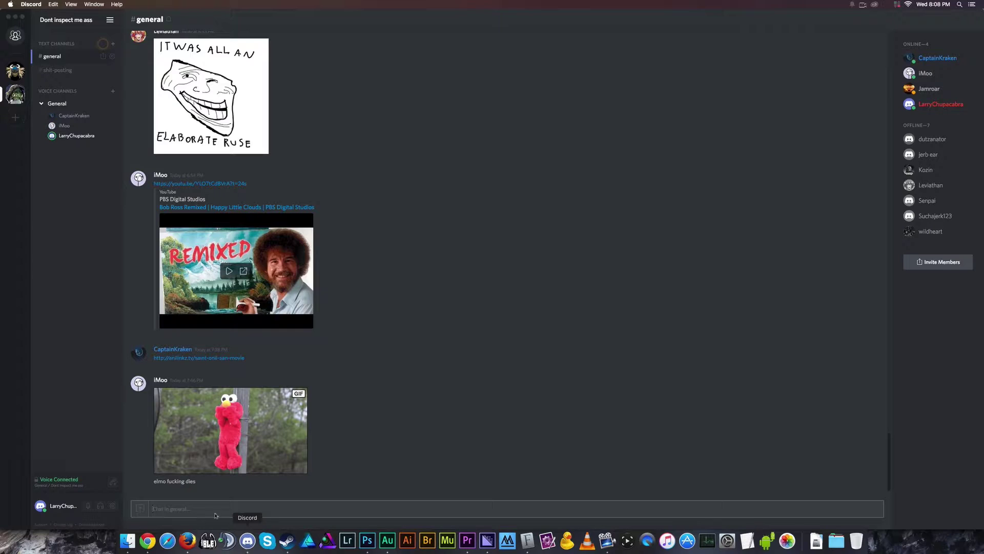
pyautogui.click(245, 548)
# - Upload 'Screen Shot 2015-11-03 at 2.31.23 AM.png' from the Desktop into #general
pyautogui.click(140, 508)
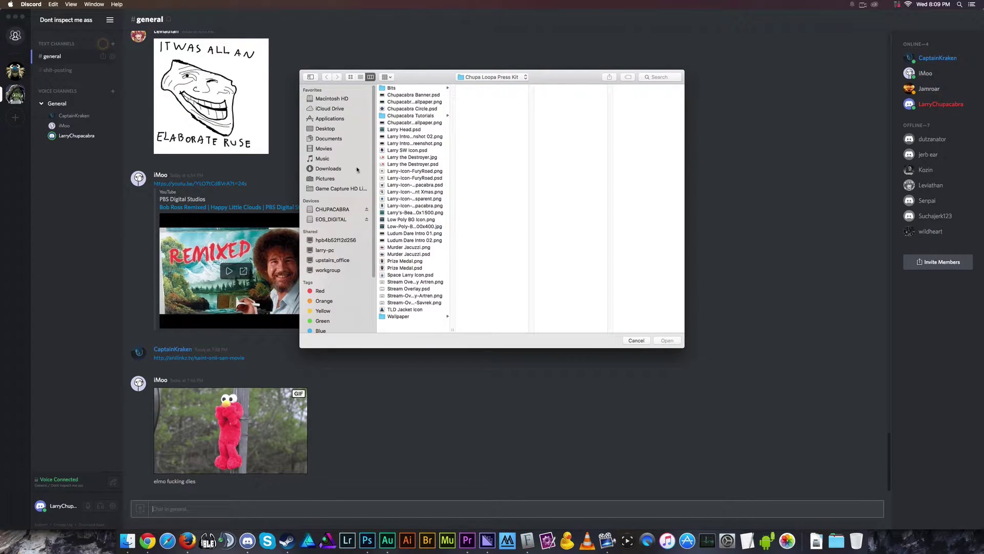
pyautogui.click(332, 130)
pyautogui.scroll(-5, 412, 200)
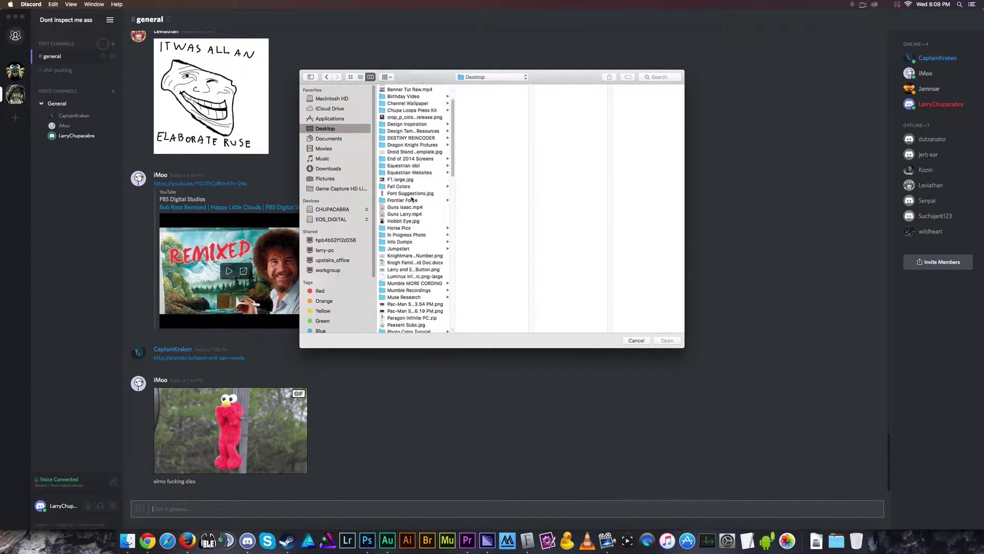
pyautogui.scroll(-5, 412, 200)
pyautogui.click(408, 212)
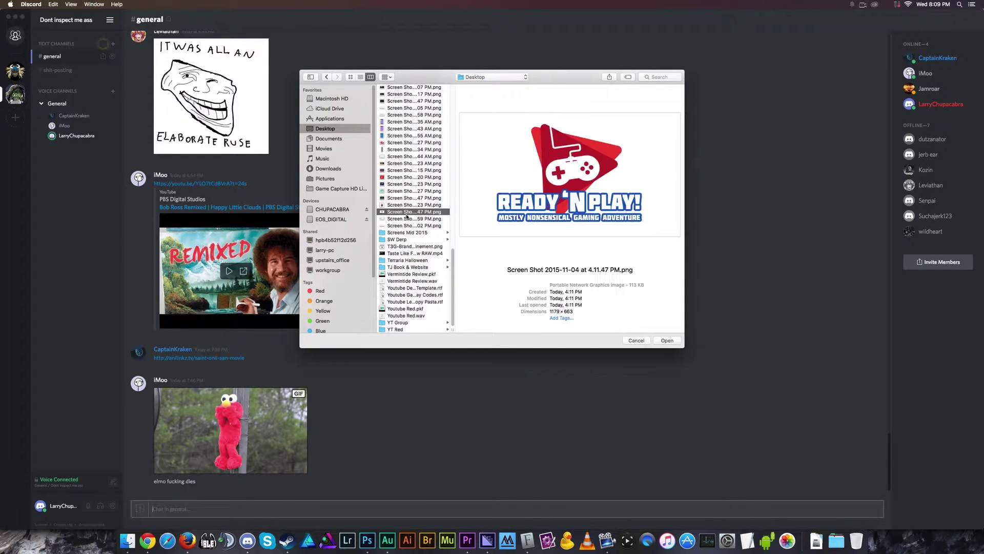
pyautogui.press('Down')
pyautogui.press('Up')
pyautogui.press('Up')
pyautogui.press('Up')
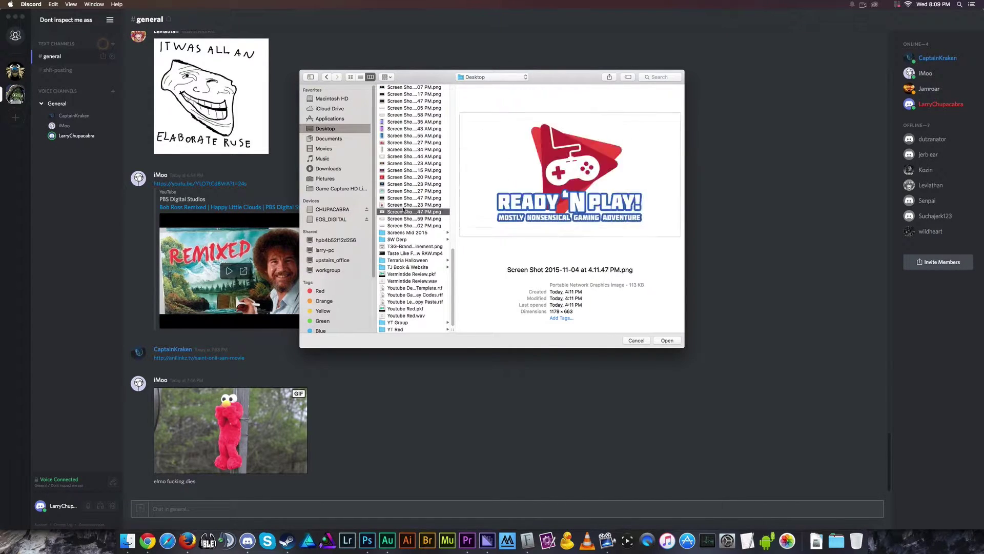
pyautogui.press('Up')
pyautogui.press('Up')
pyautogui.press('Up')
pyautogui.press('Up')
pyautogui.press('Up')
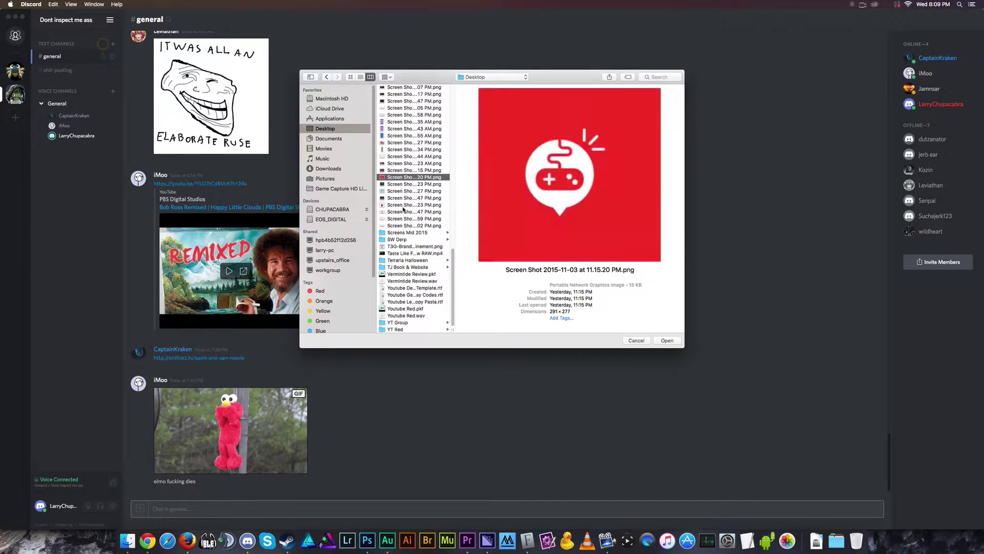
pyautogui.press('Up')
pyautogui.press('Down')
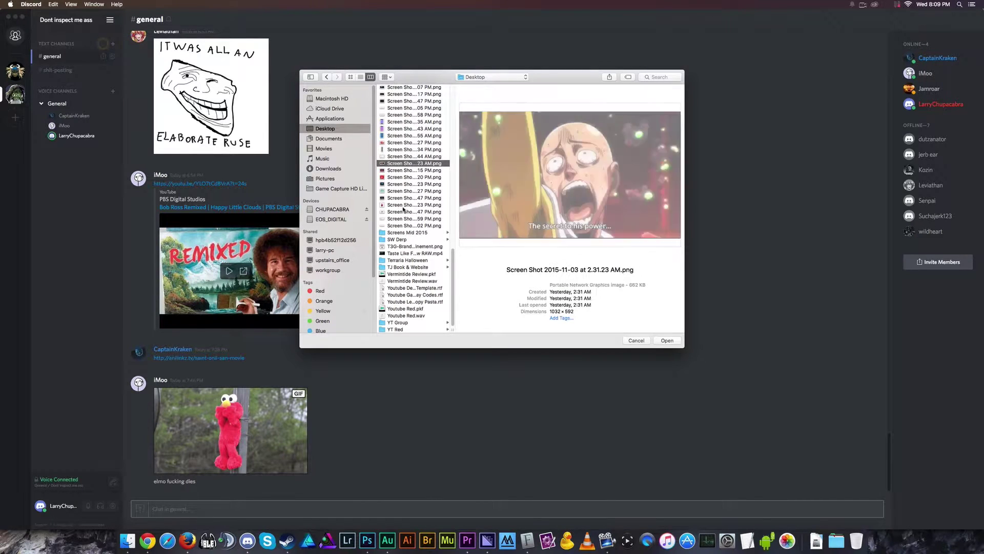
pyautogui.press('Return')
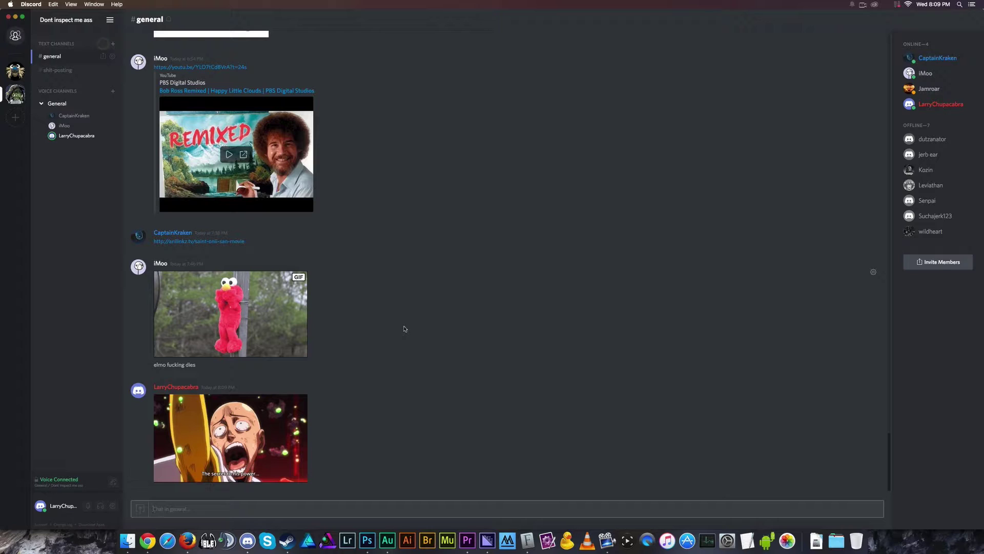
# - Paste the discordapp.com #general channel link into the chat and send it
pyautogui.scroll(10, 405, 328)
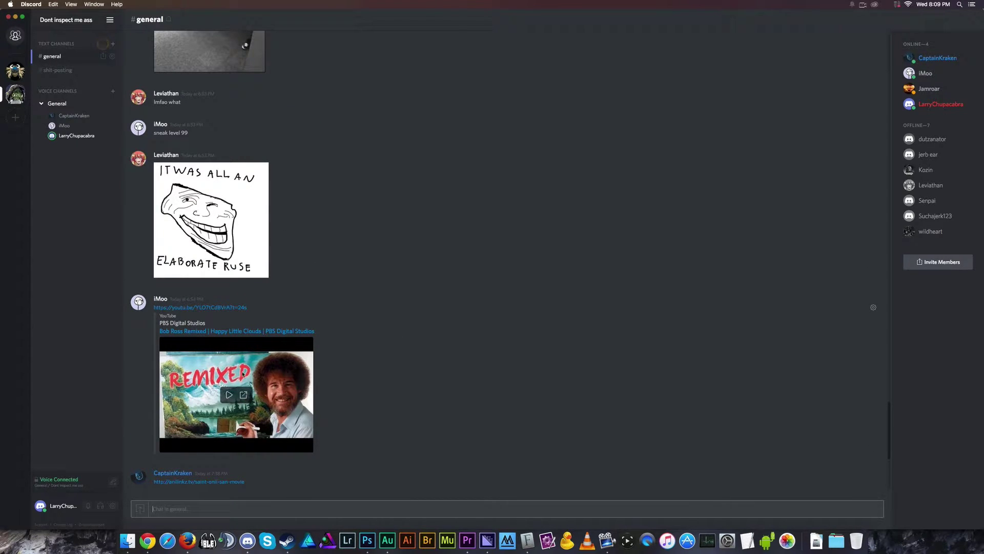
pyautogui.scroll(8, 241, 253)
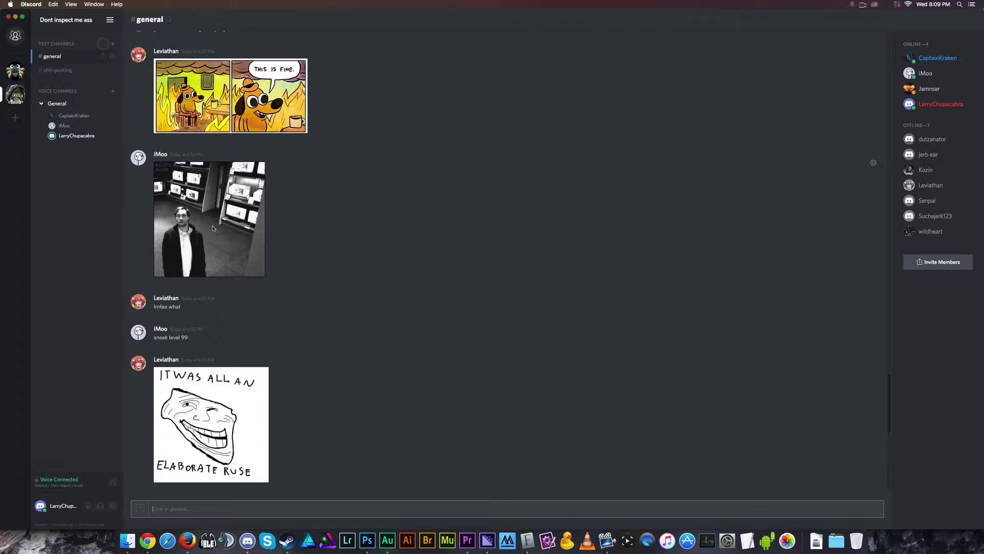
pyautogui.scroll(-15, 348, 246)
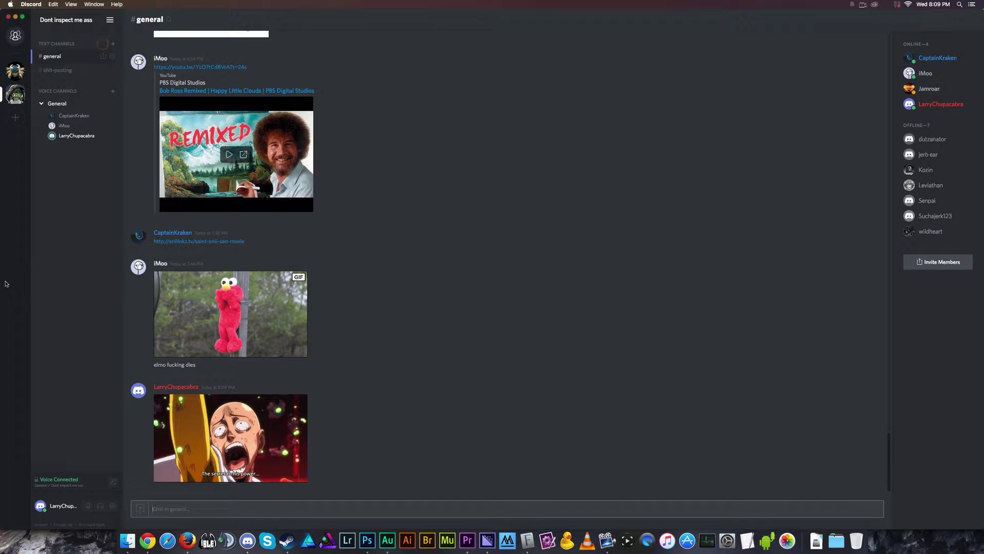
pyautogui.press('super+v')
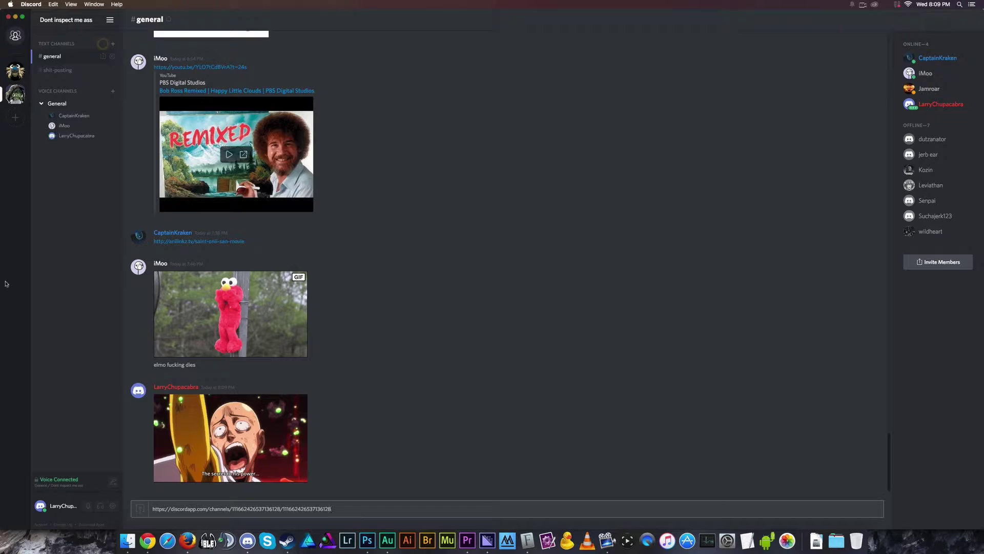
pyautogui.press('Return')
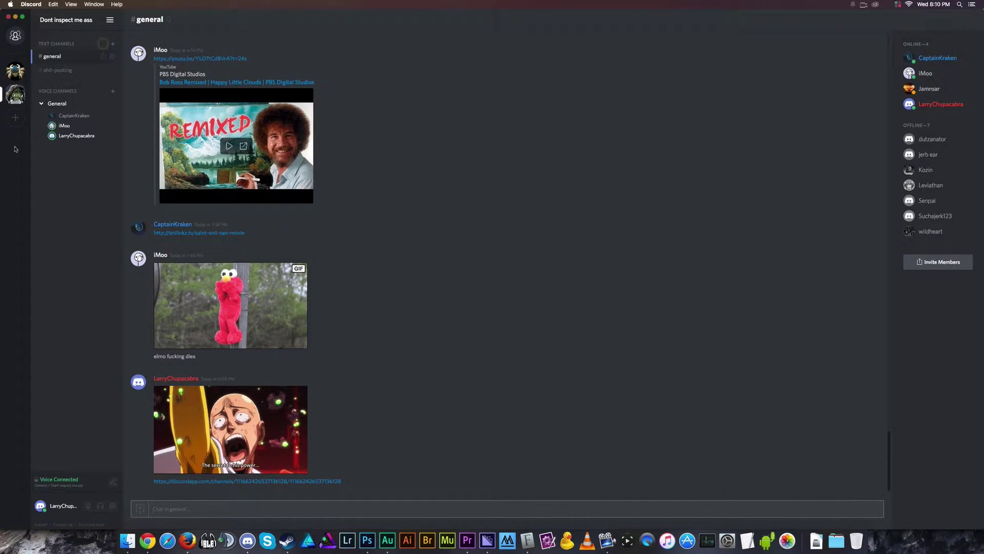
# - Open the Chupacabra's Lair server from the left server list
pyautogui.click(15, 71)
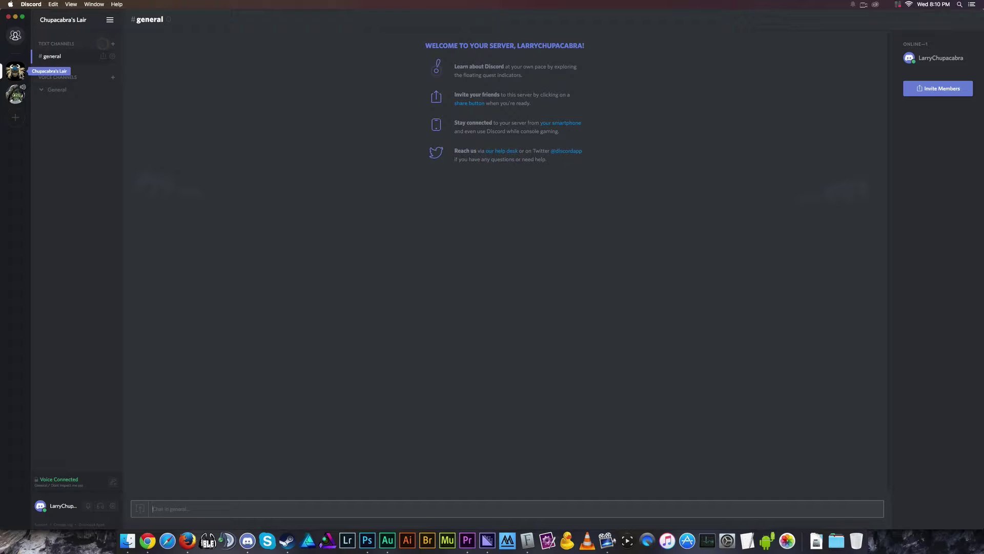
# - Close the Discord tab in Chrome, then return to the Discord desktop app
pyautogui.click(147, 542)
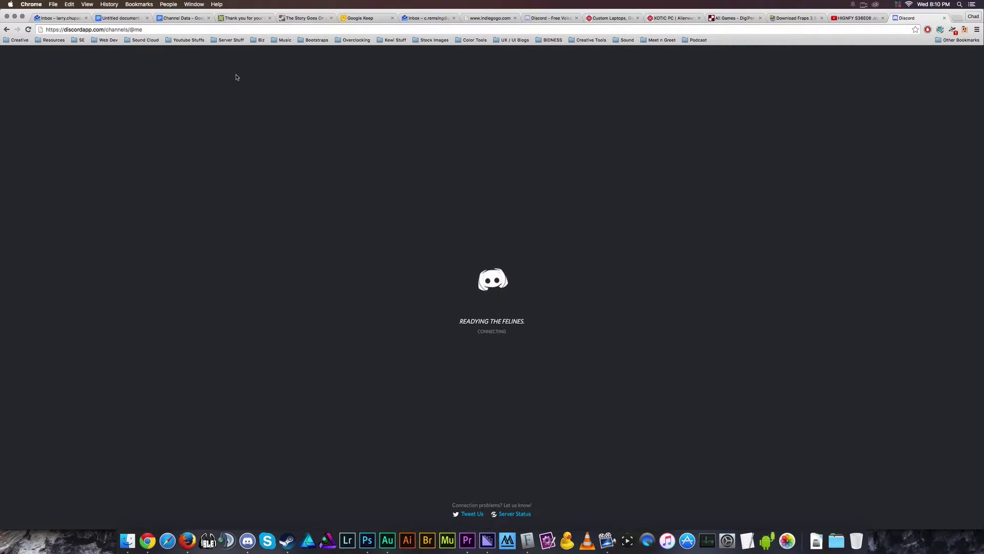
pyautogui.press('super+w')
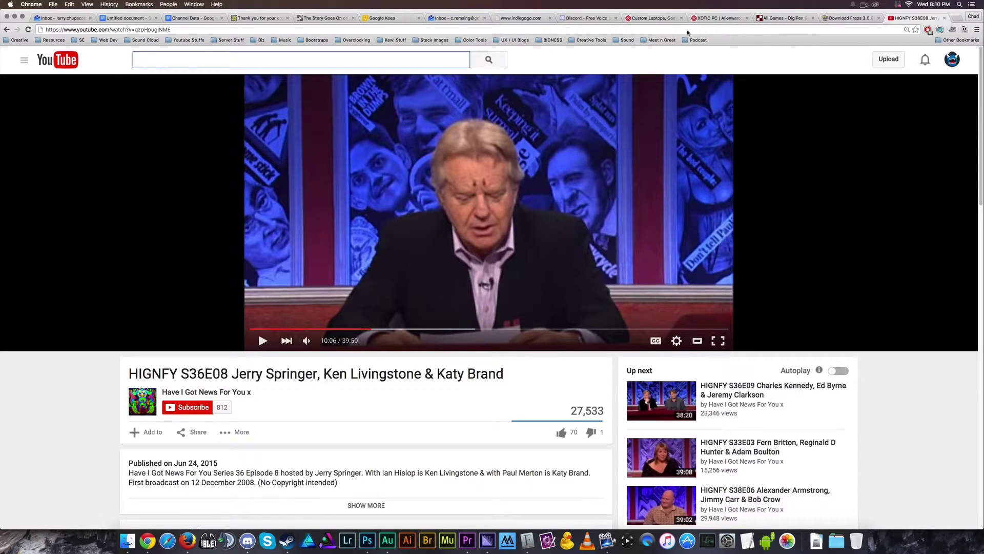
pyautogui.click(851, 20)
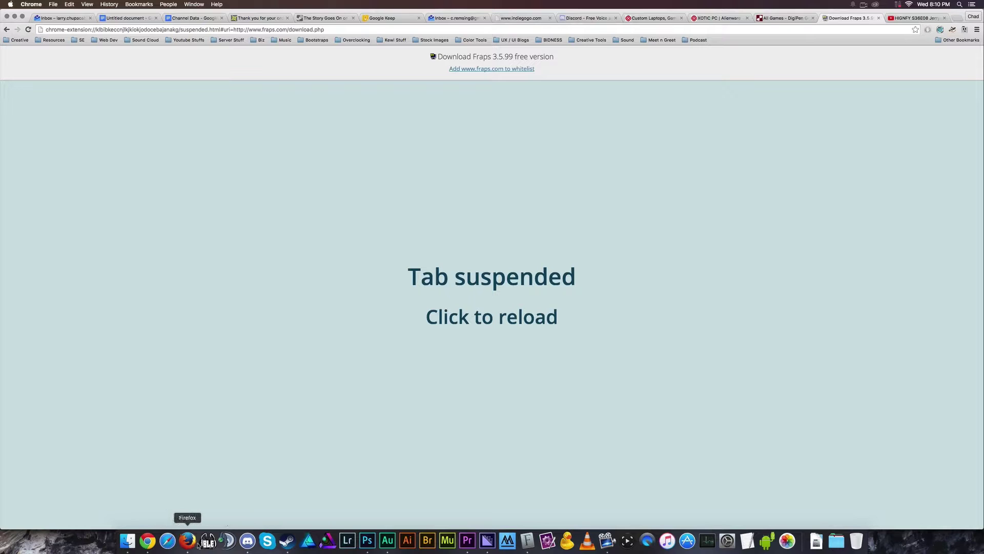
pyautogui.click(247, 541)
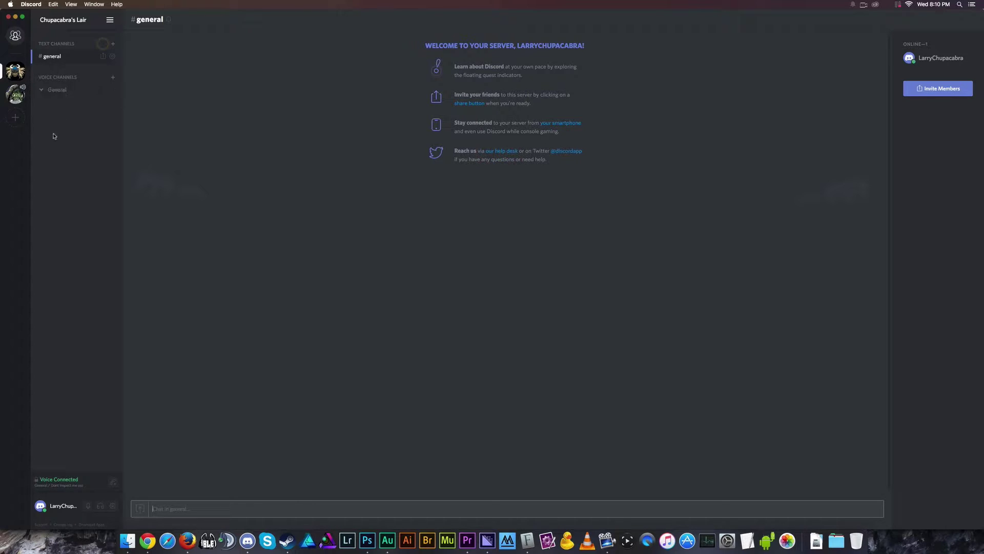
# - Rename the #general text channel to 'basic-kids' in its channel settings
pyautogui.rightClick(58, 59)
pyautogui.click(77, 59)
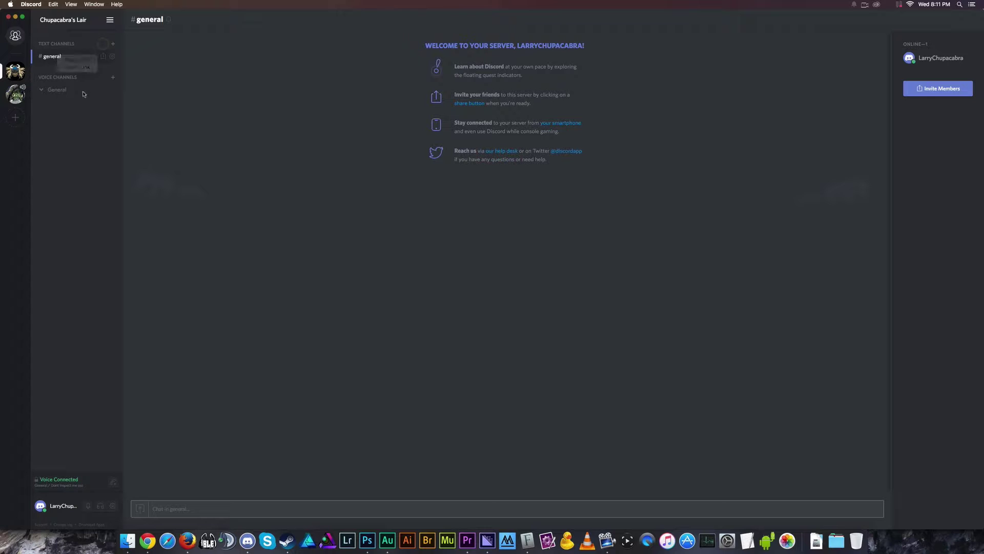
pyautogui.click(113, 57)
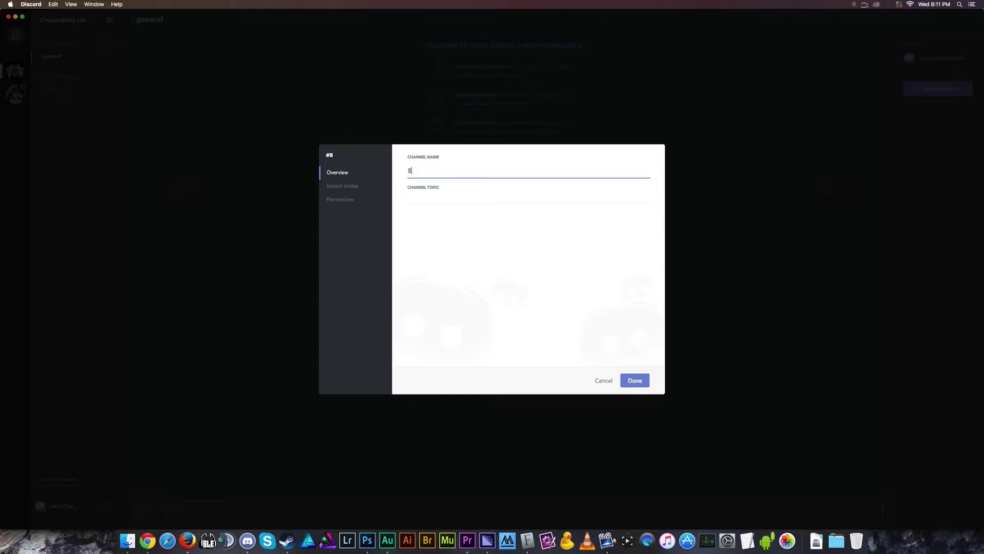
pyautogui.write(' Kids')
pyautogui.click(629, 382)
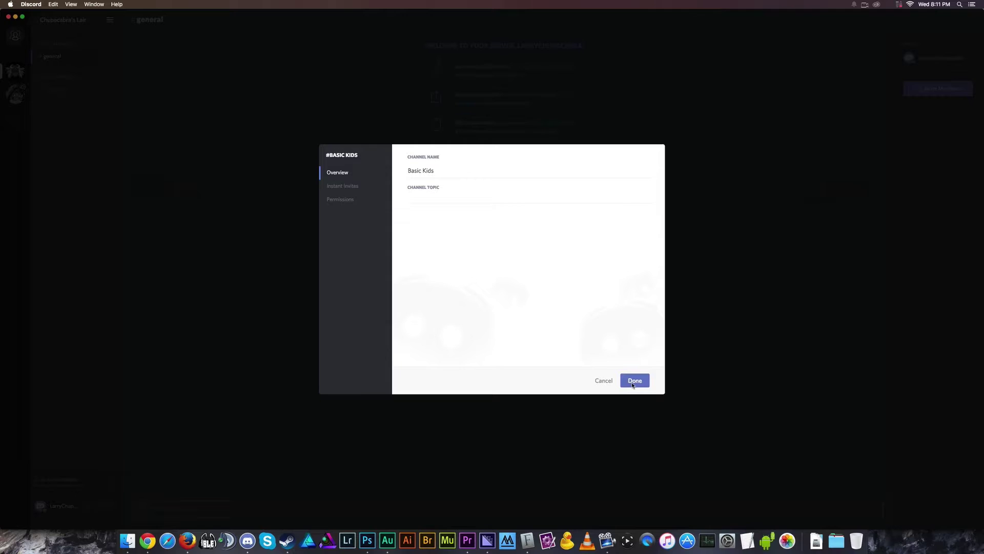
pyautogui.click(443, 171)
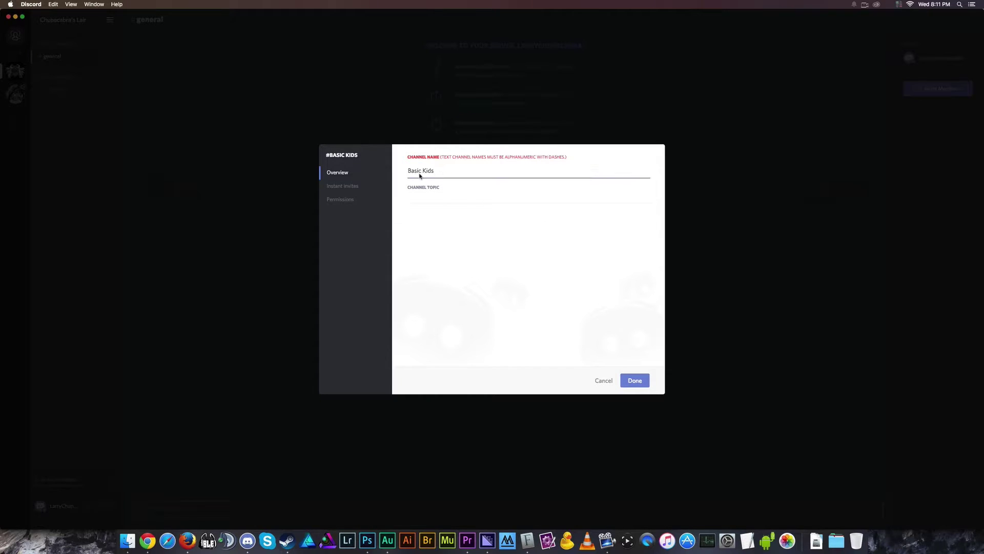
pyautogui.click(423, 172)
pyautogui.press('BackSpace')
pyautogui.write('-')
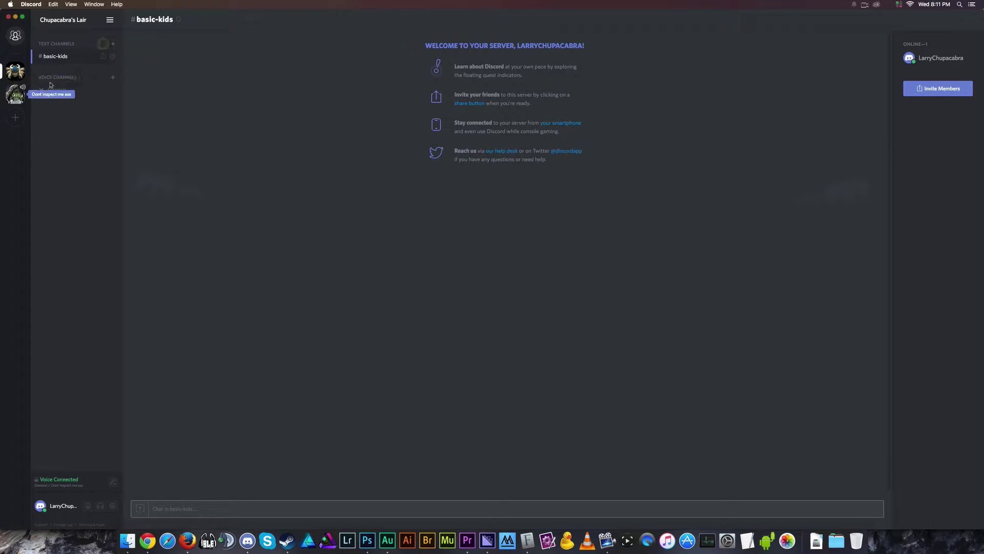
# - Copy the instant invite link for Chupacabra's Lair's #basic-kids channel
pyautogui.rightClick(65, 59)
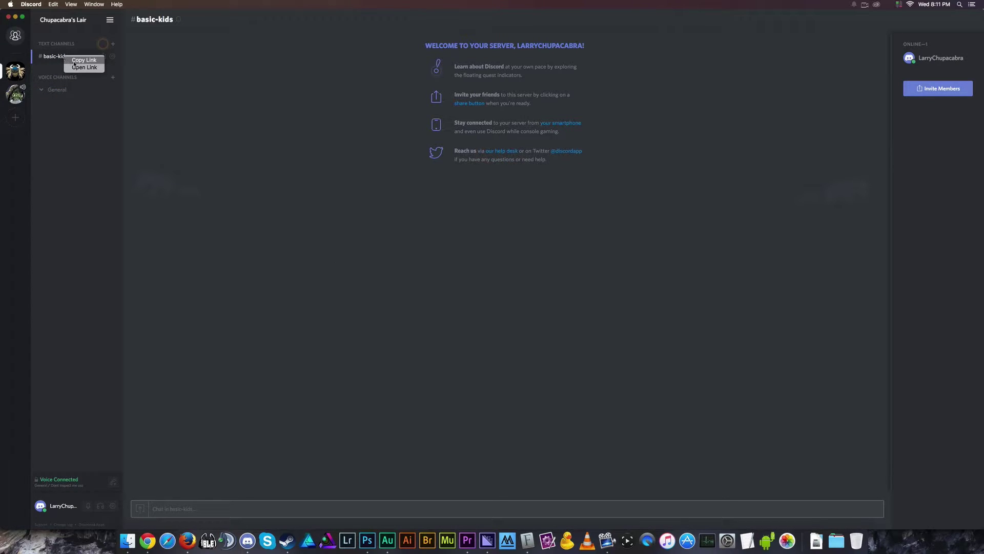
pyautogui.click(74, 61)
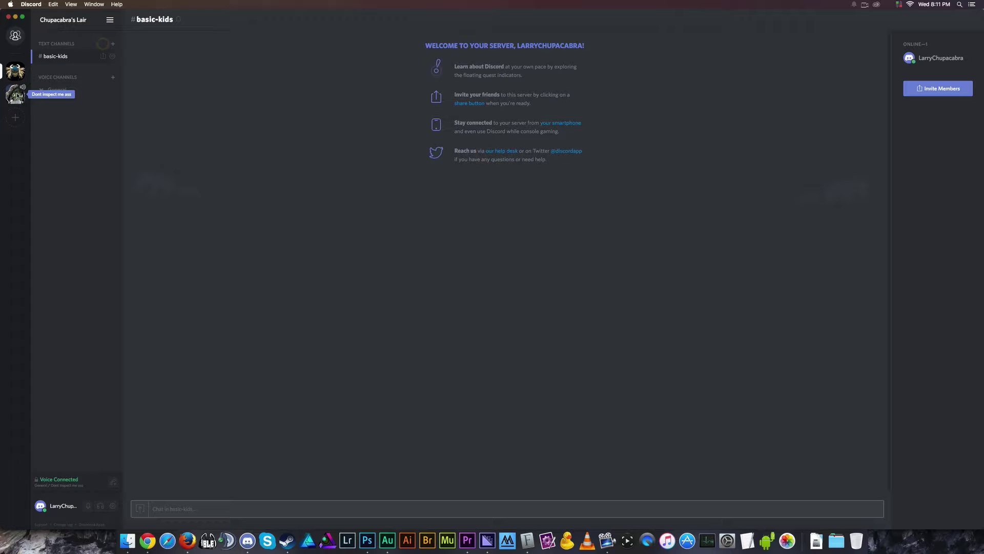
pyautogui.click(16, 94)
pyautogui.click(15, 70)
pyautogui.click(103, 56)
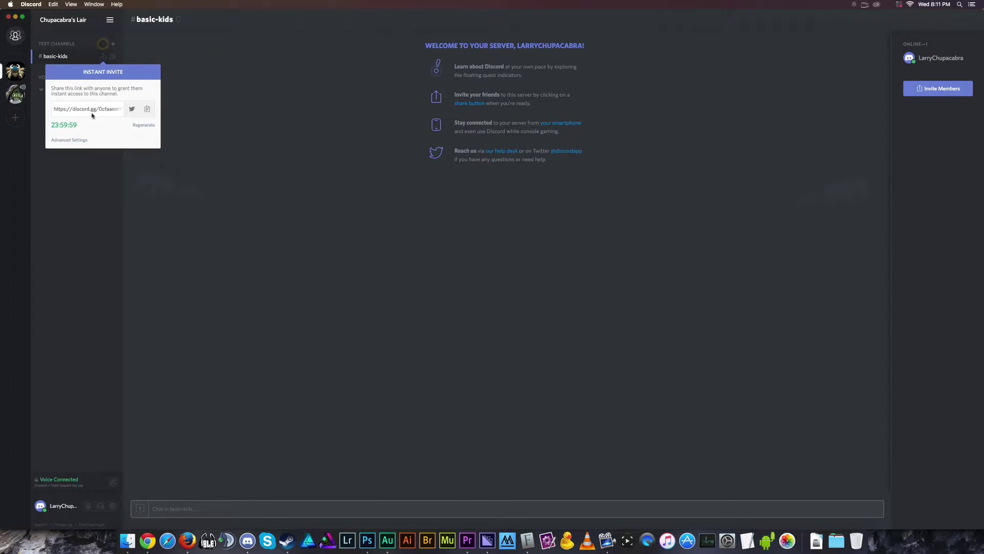
pyautogui.click(92, 112)
pyautogui.press('cmd+c')
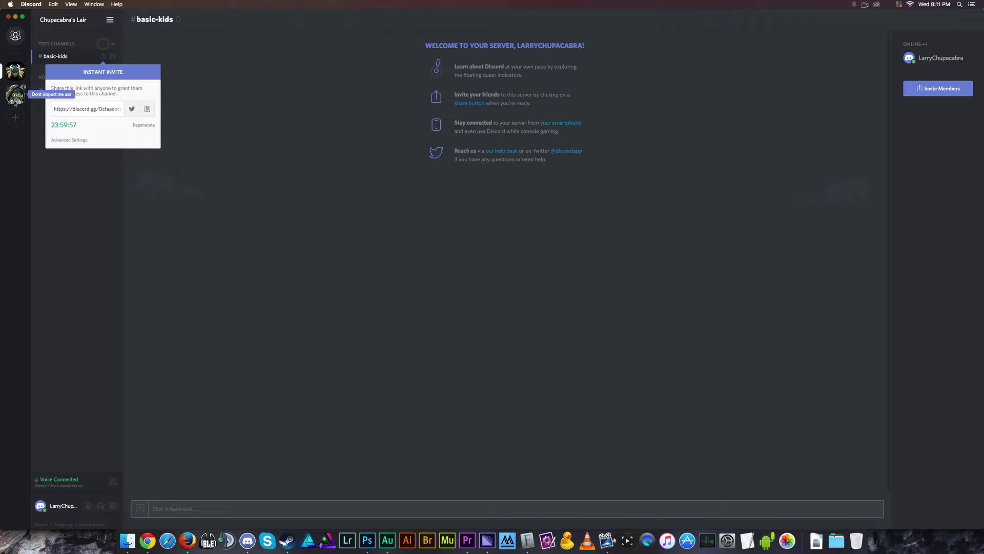
# - Paste the invite link into Dont inspect me ass's #general and send it
pyautogui.click(15, 94)
pyautogui.click(295, 513)
pyautogui.press('cmd+v')
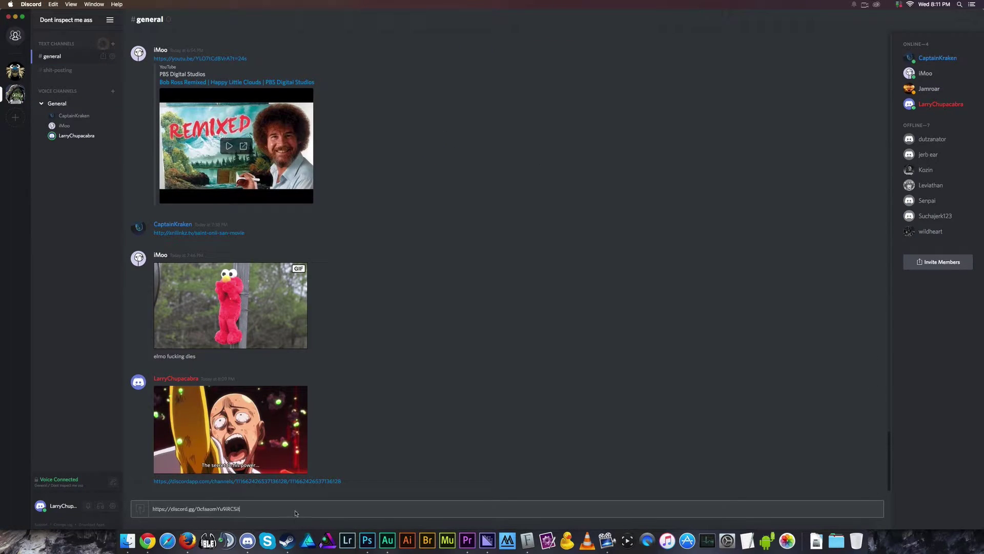
pyautogui.press('Return')
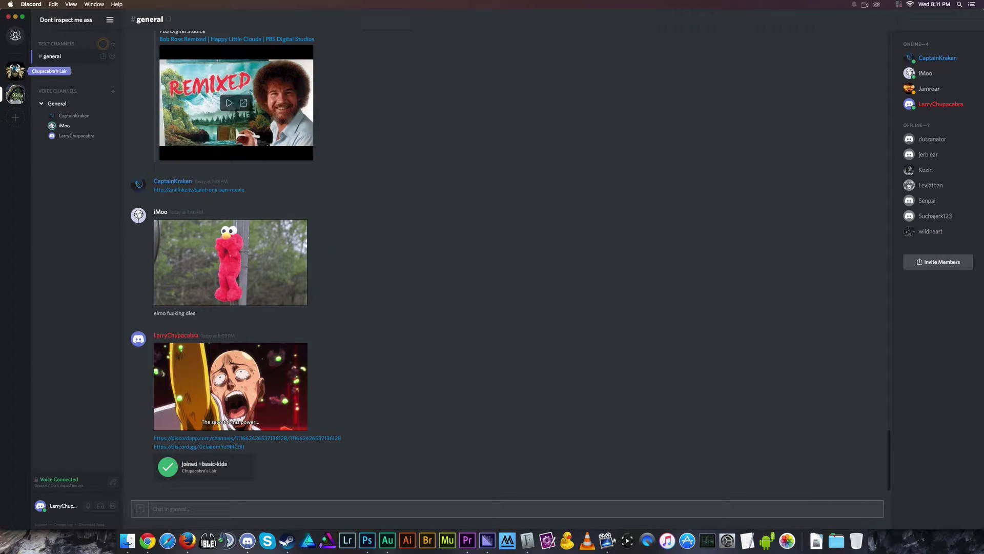
# - Return to Chupacabra's Lair and connect to its General voice channel
pyautogui.click(16, 71)
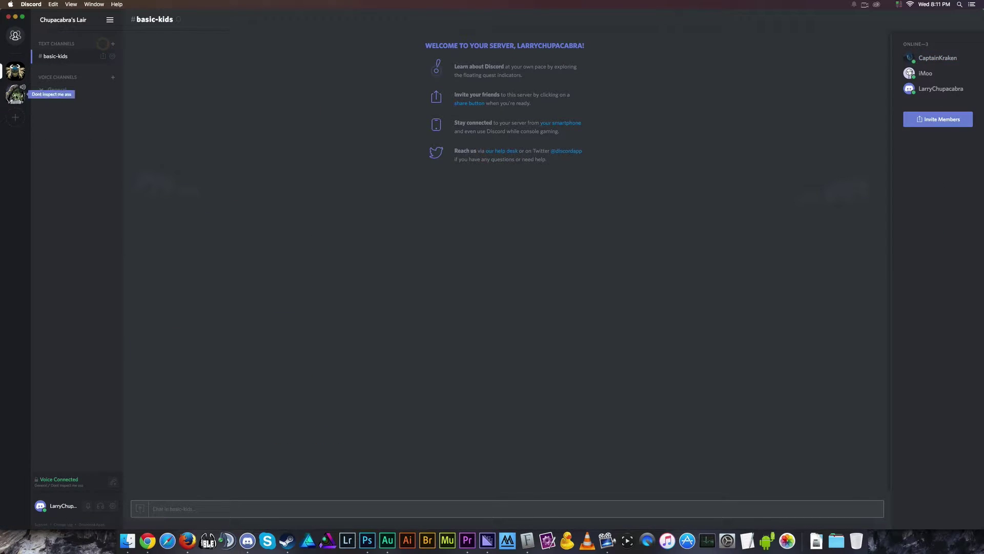
pyautogui.click(15, 95)
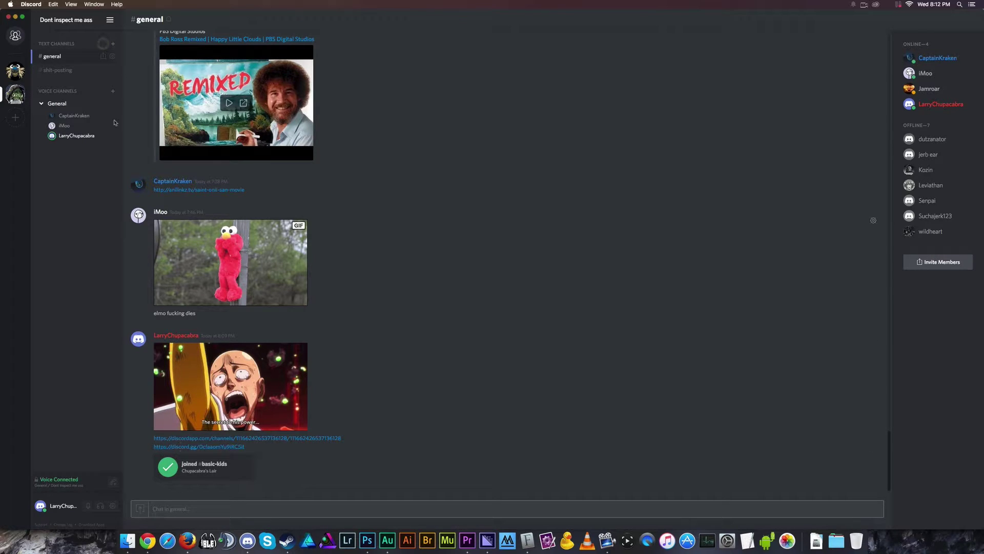
pyautogui.click(16, 71)
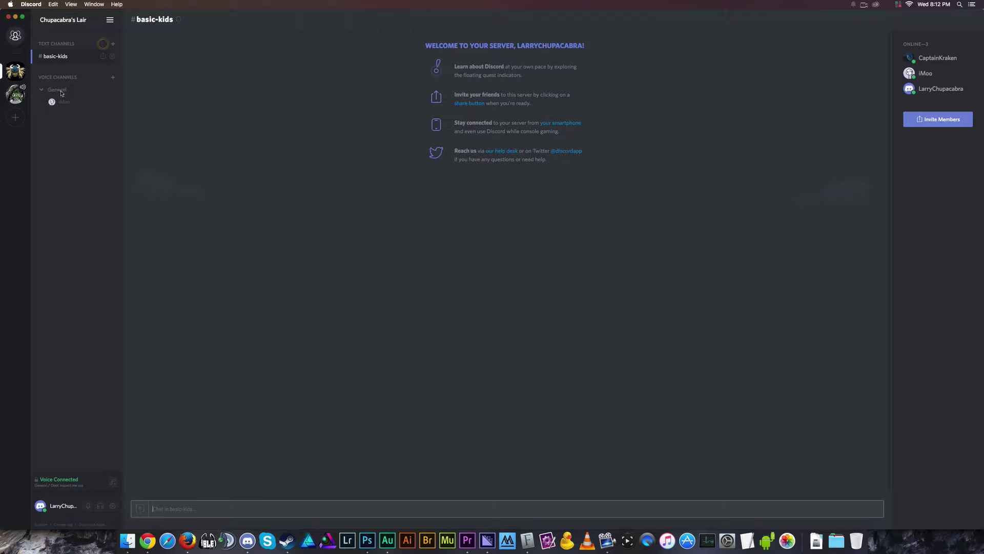
pyautogui.click(61, 93)
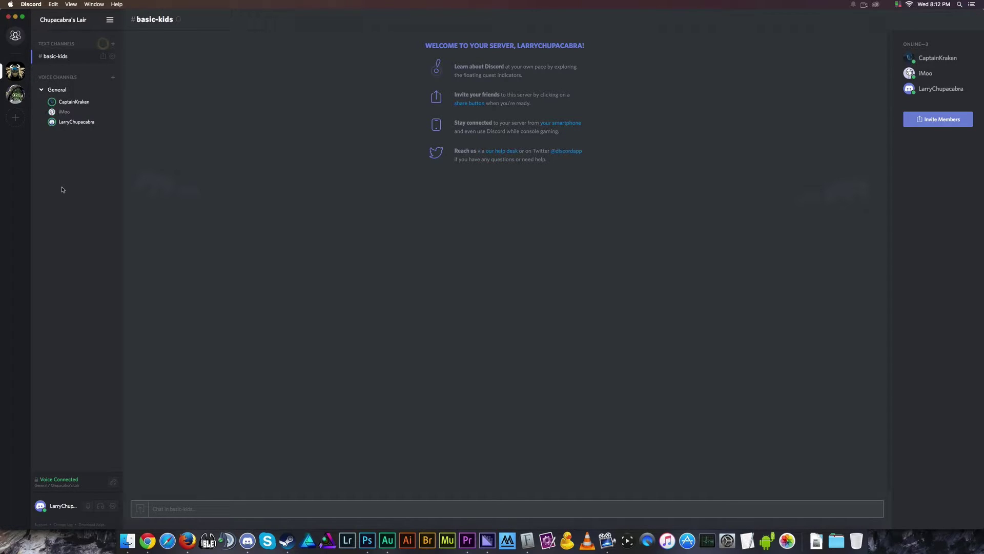
# - Create a new text channel named 'bacon-disco'
pyautogui.click(112, 44)
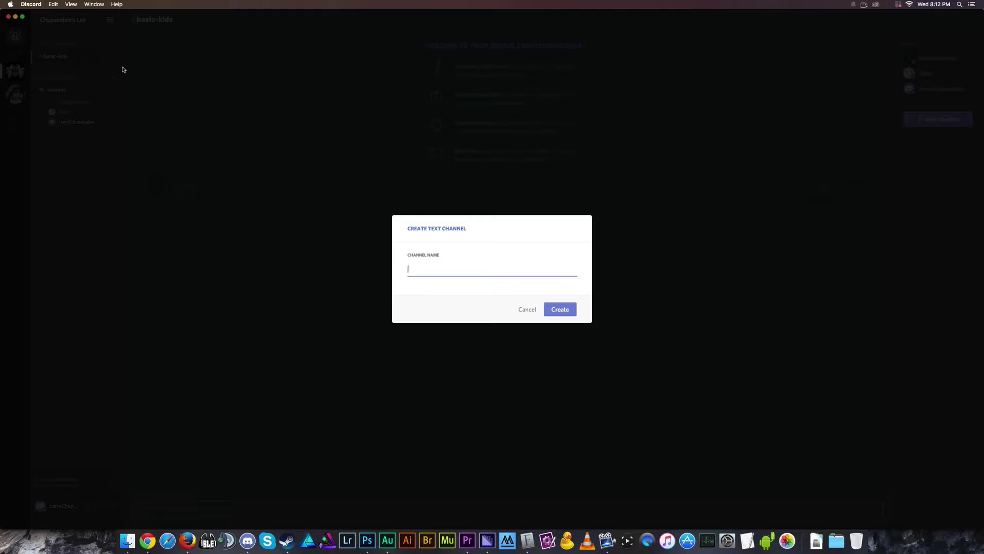
pyautogui.write('bacon-disco')
pyautogui.press('Return')
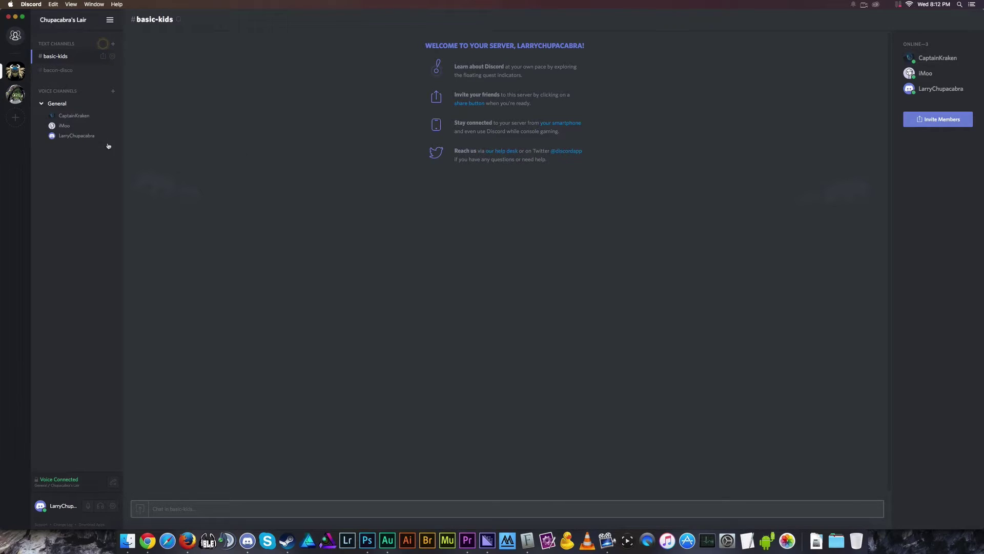
# - Switch between bacon-disco and basic-kids, ending in #basic-kids
pyautogui.click(58, 71)
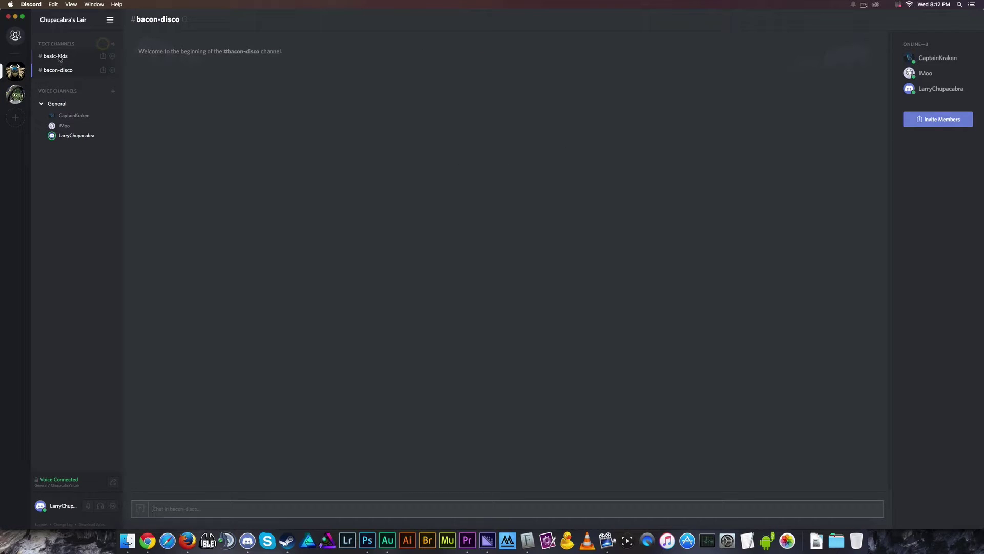
pyautogui.click(60, 58)
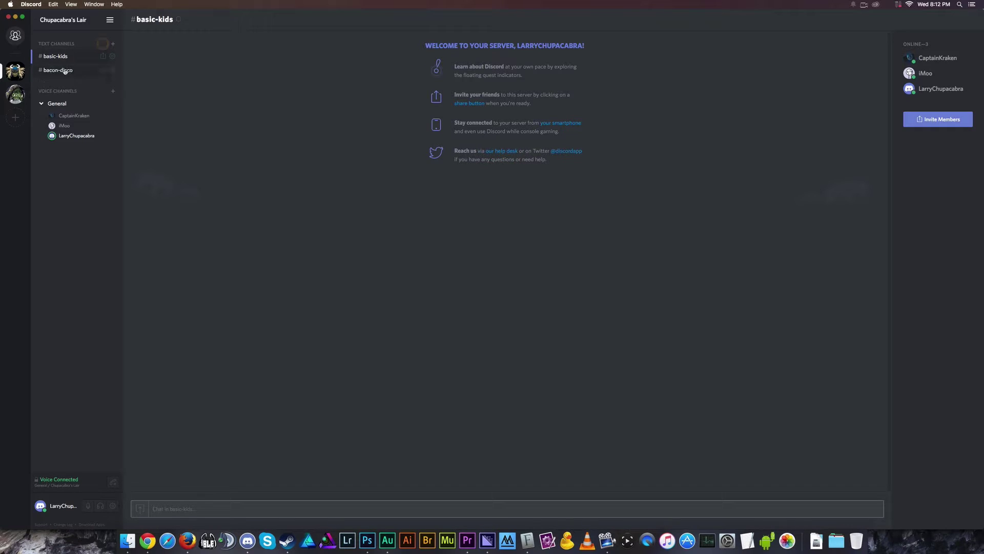
pyautogui.click(65, 71)
pyautogui.click(56, 56)
# - Upload 'Pac-Man Screen Shot 10/6/15, 3.54 PM.png' from the Desktop to #basic-kids
pyautogui.click(140, 508)
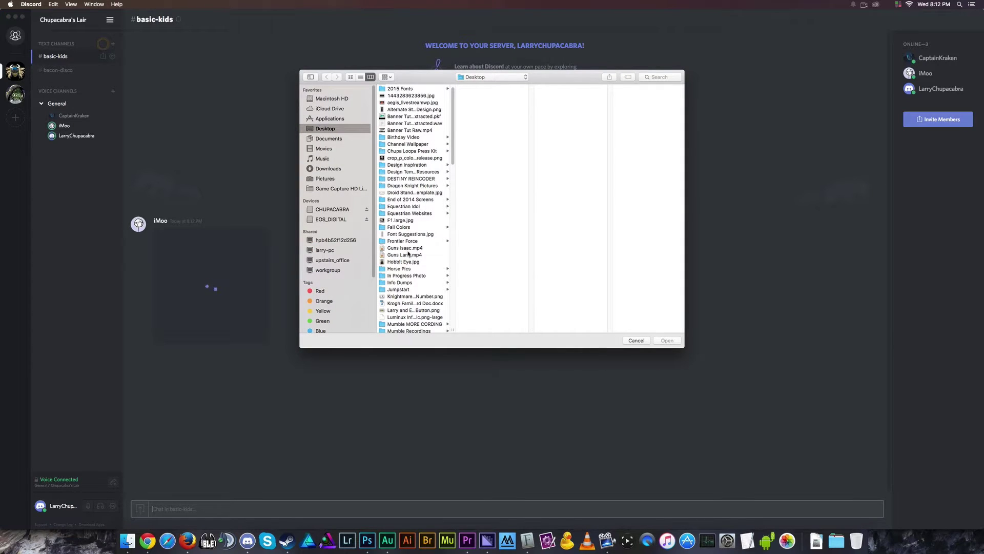
pyautogui.scroll(-10, 408, 257)
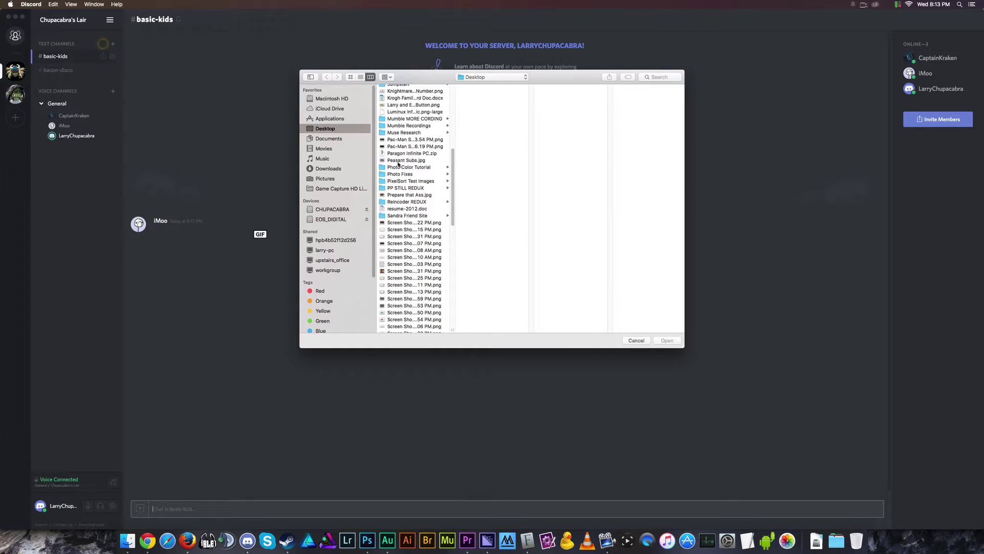
pyautogui.click(400, 147)
pyautogui.press('Up')
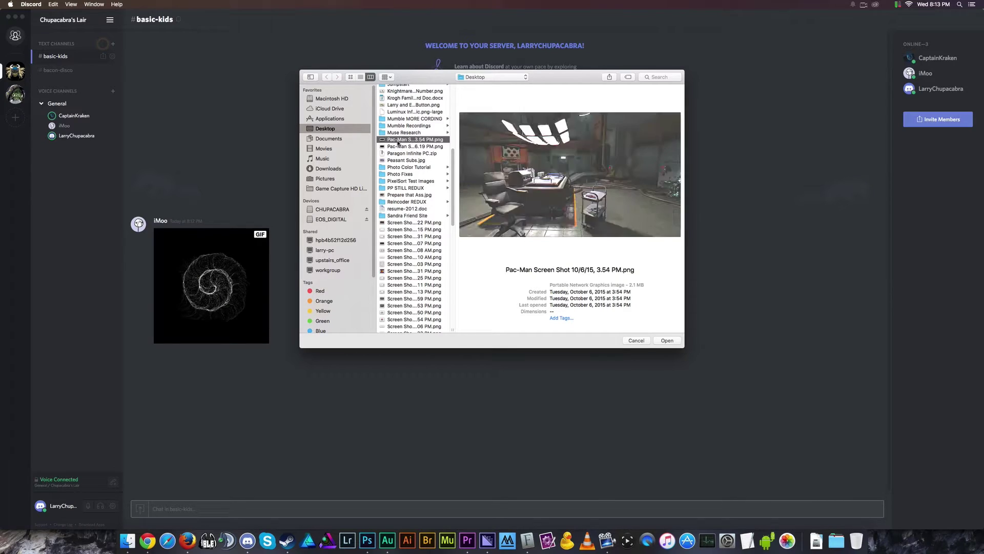
pyautogui.click(665, 341)
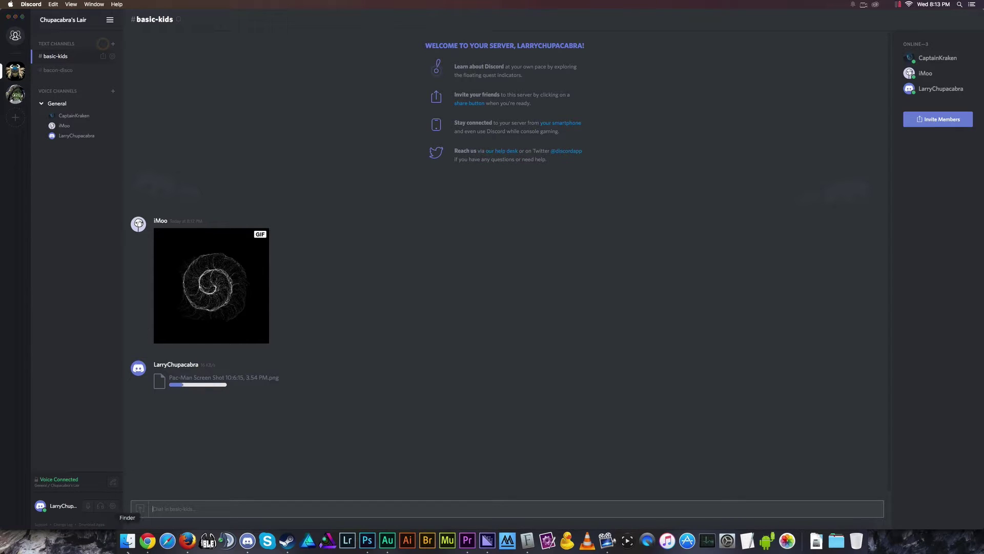
# - Drag the Ready 'N Play screenshot from Finder's Desktop list onto Discord's chat bar
pyautogui.click(128, 544)
pyautogui.scroll(3, 265, 250)
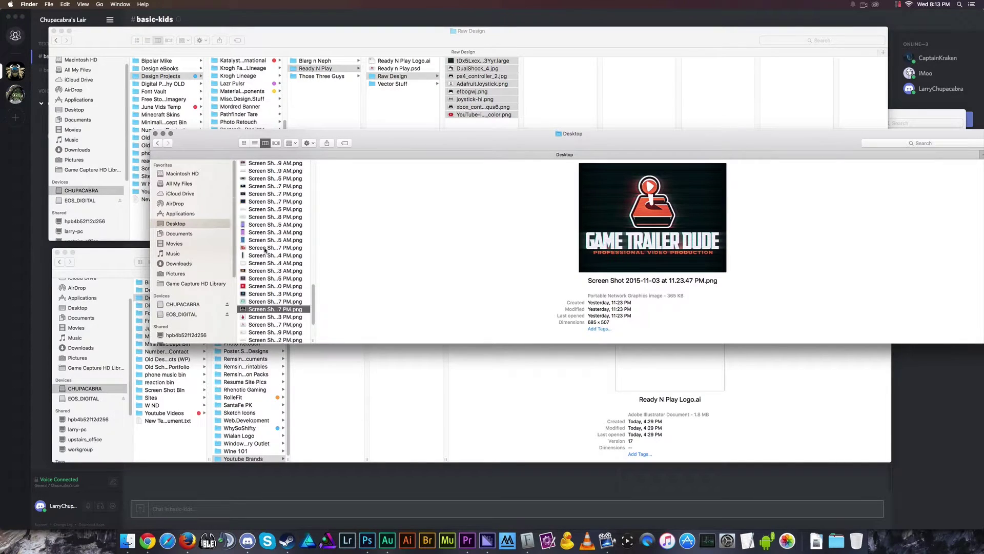
pyautogui.scroll(-4, 266, 250)
pyautogui.click(265, 263)
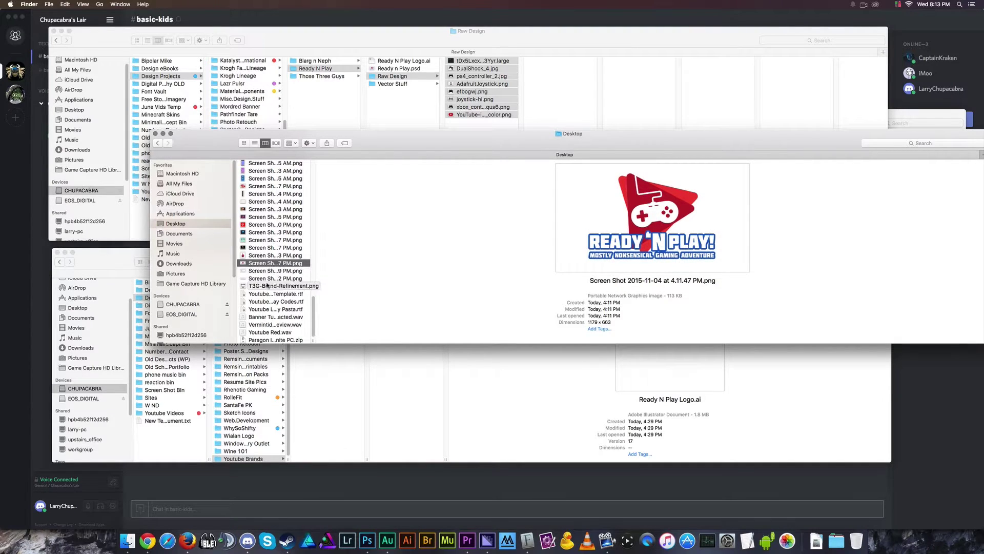
pyautogui.moveTo(267, 284); pyautogui.dragTo(144, 508)
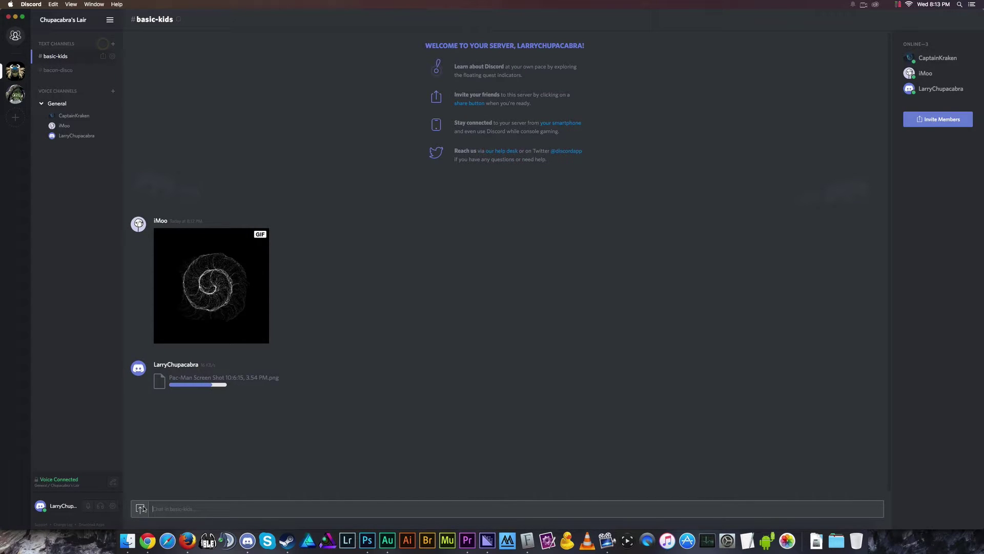
# - Upload 'Screen Shot 2015-11-04 at 4.11.47 PM.png' (Ready 'N Play logo) to #basic-kids
pyautogui.click(142, 509)
pyautogui.scroll(-10, 392, 270)
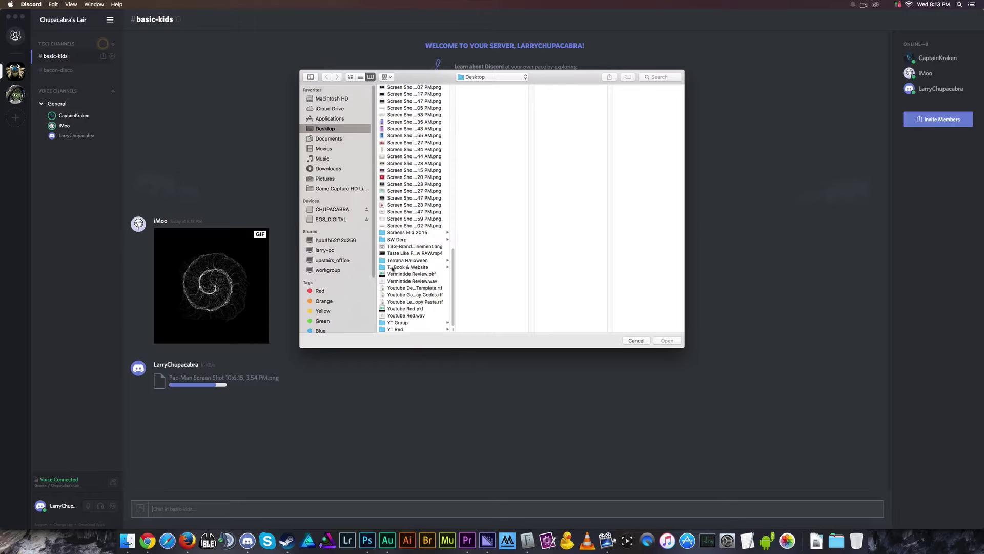
pyautogui.click(392, 212)
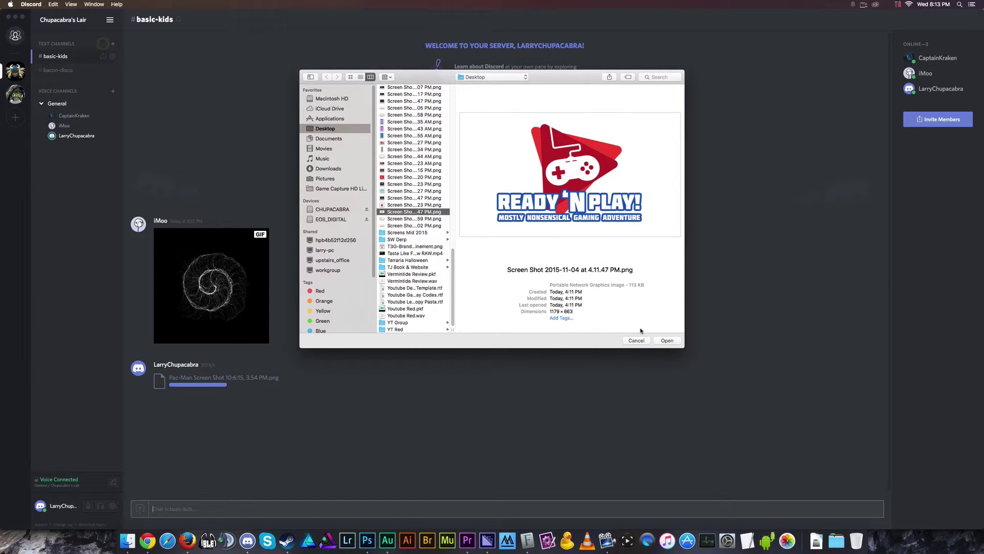
pyautogui.click(667, 340)
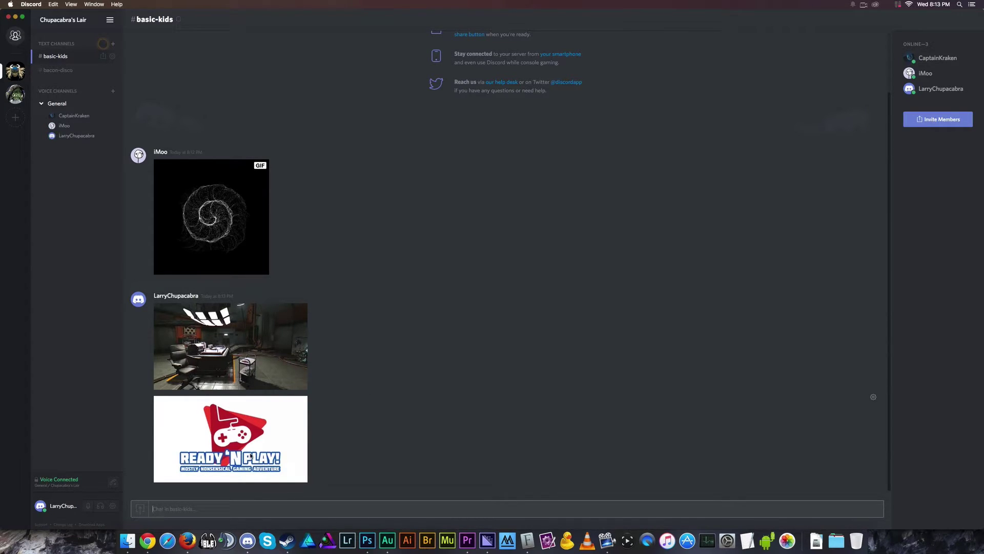
# - Enlarge and close the Ready 'N Play image, then cancel uploading Youtube Red.wav
pyautogui.click(251, 430)
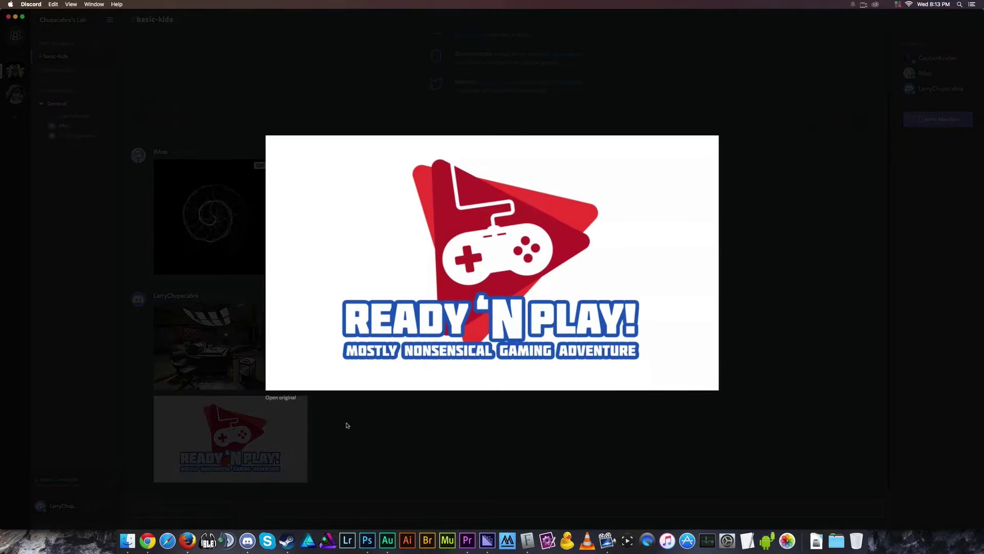
pyautogui.click(371, 425)
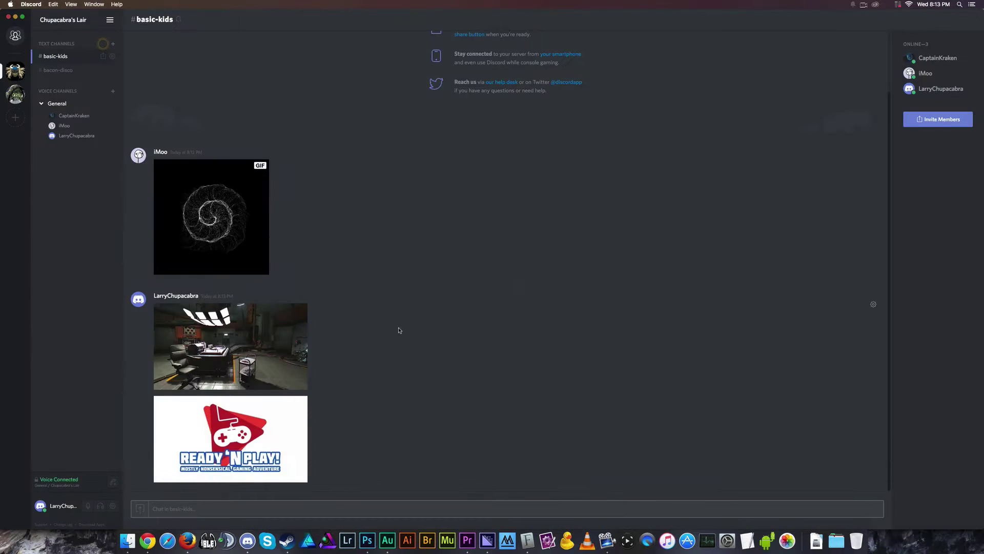
pyautogui.click(139, 509)
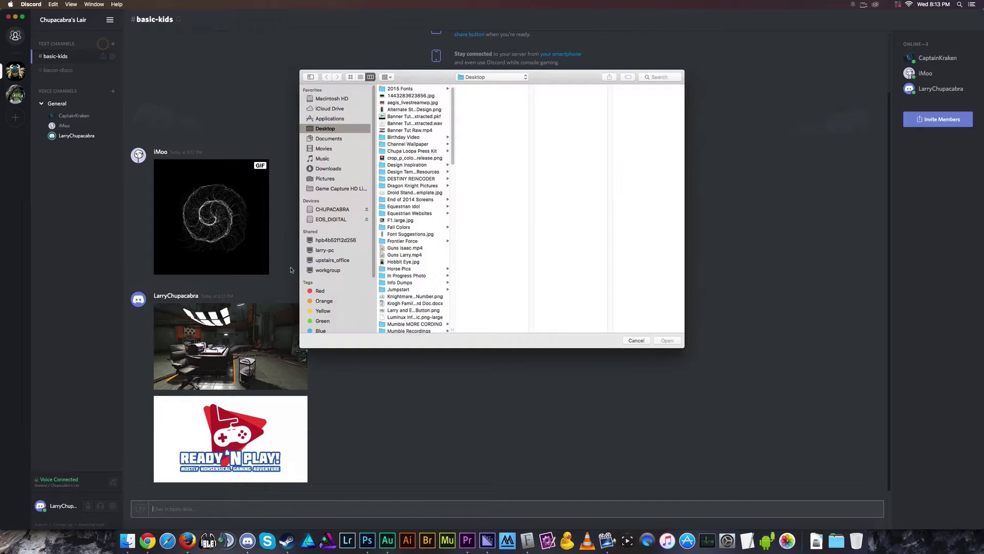
pyautogui.scroll(-5, 398, 251)
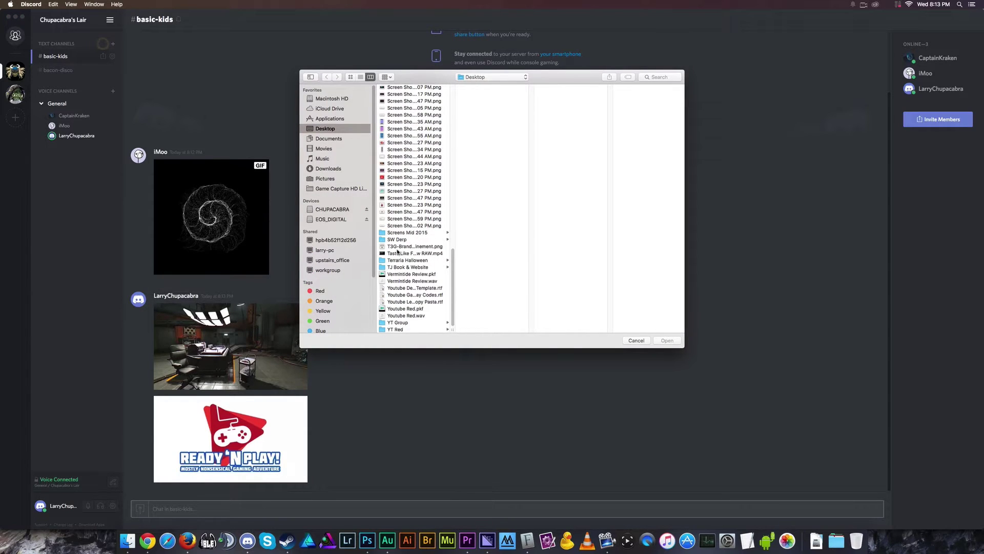
pyautogui.click(405, 316)
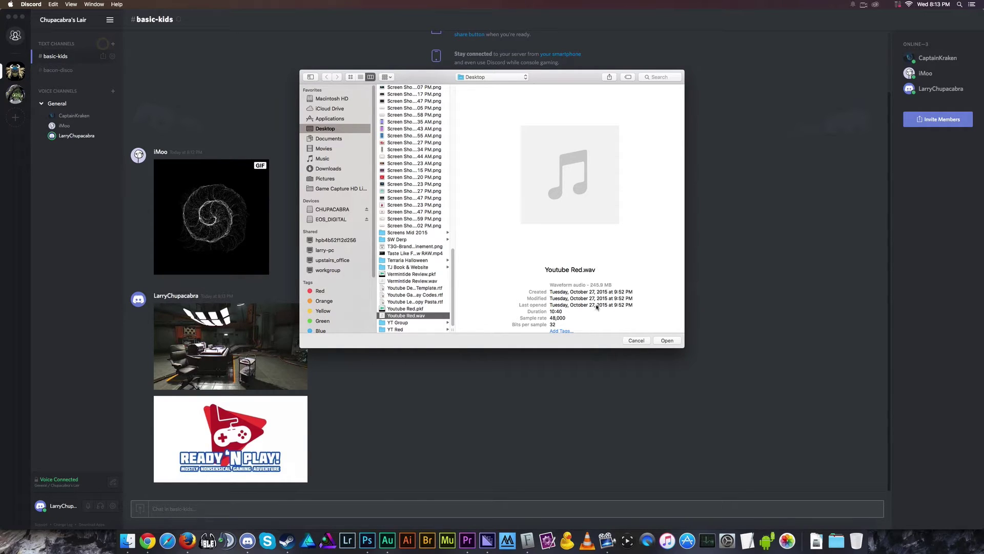
pyautogui.click(631, 340)
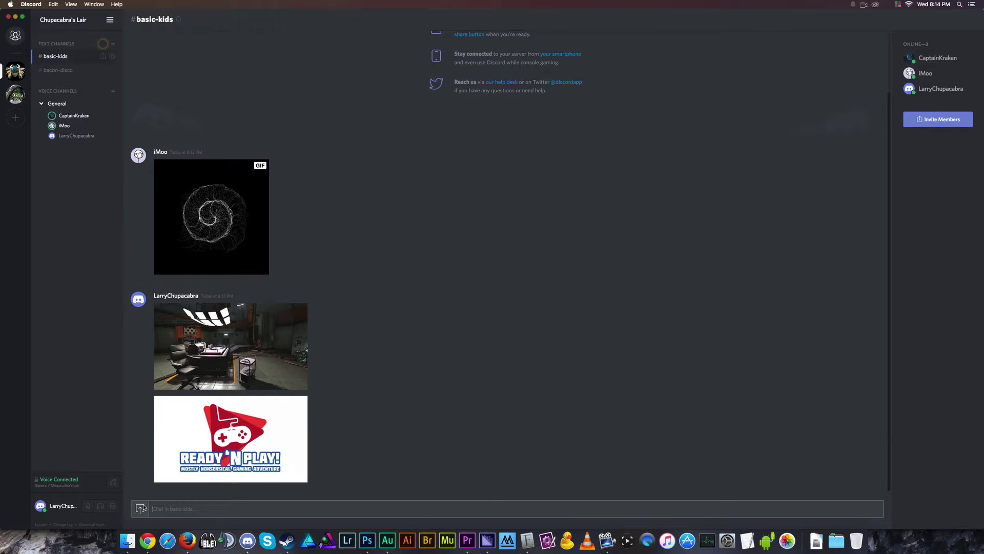
# - Open the Chupacabra's Lair server dropdown menu beside the server name
pyautogui.scroll(2, 446, 249)
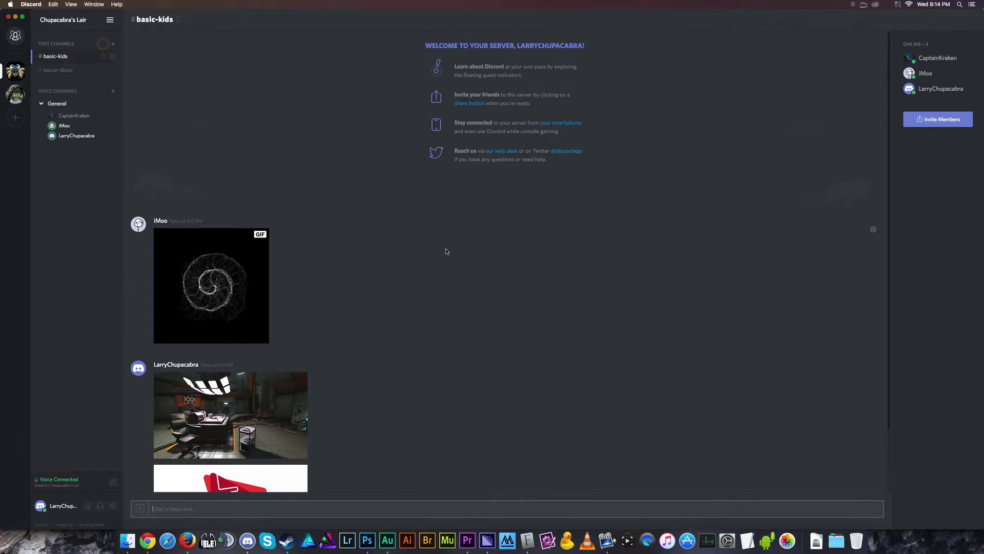
pyautogui.scroll(-2, 446, 251)
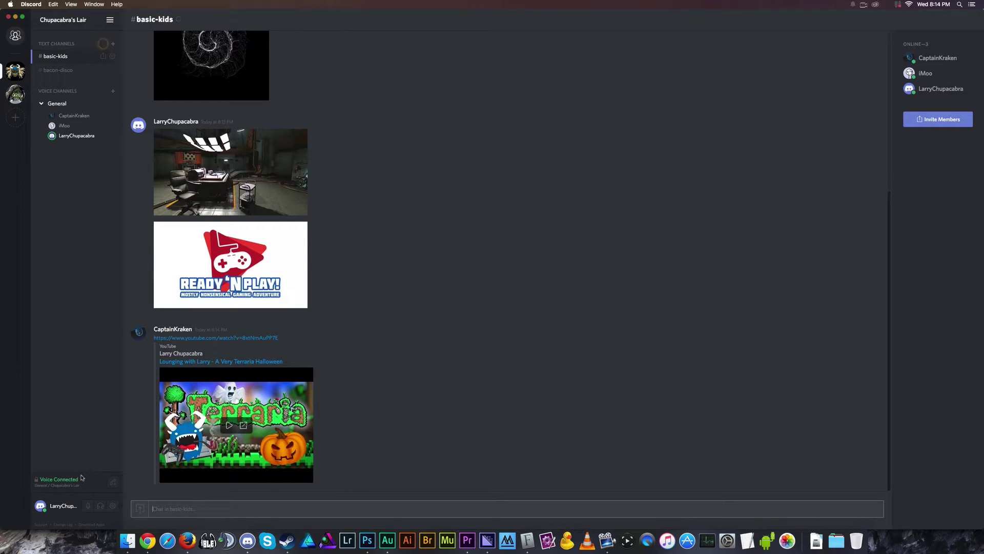
pyautogui.click(113, 23)
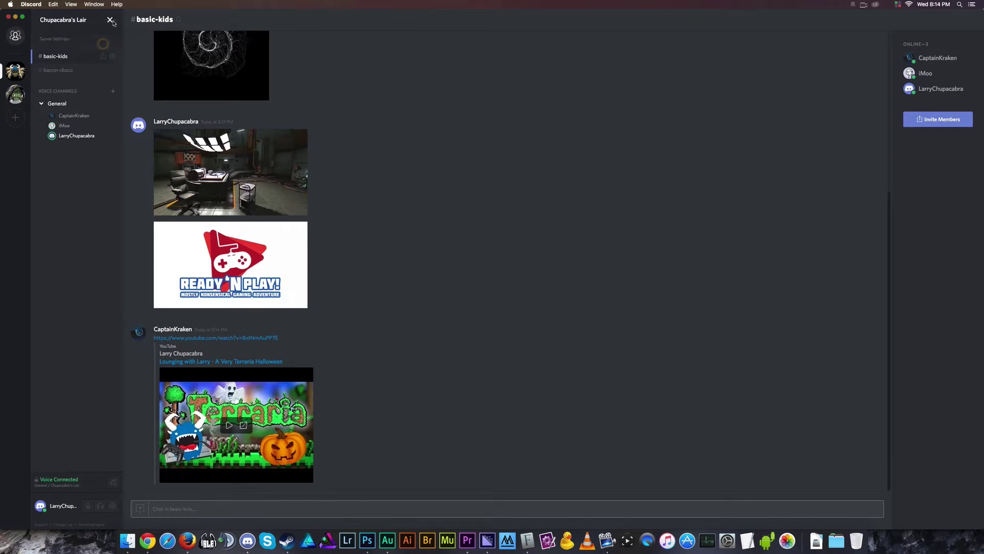
# - In Server Settings, view Twitch Integration, then set AFK Channel to No AFK Channel
pyautogui.click(74, 39)
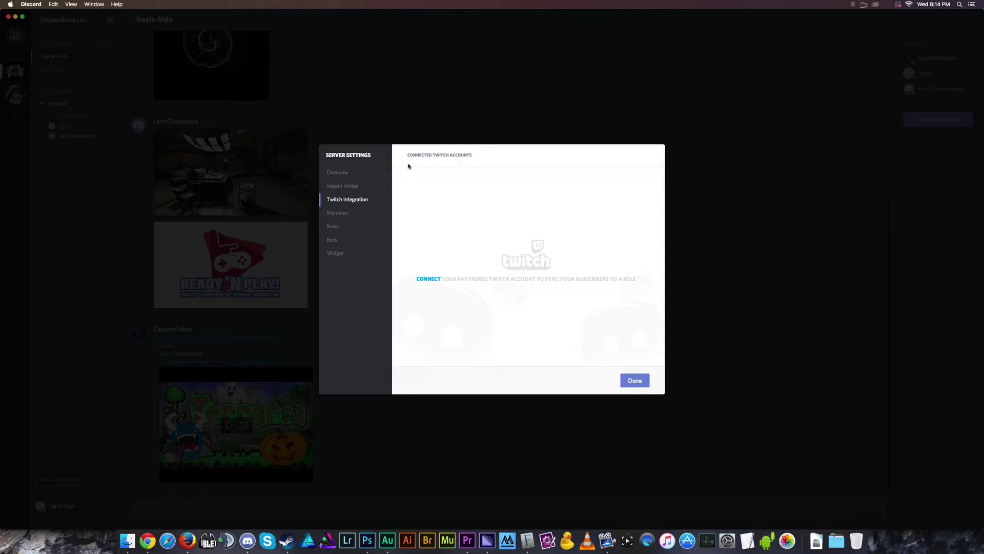
pyautogui.click(351, 174)
pyautogui.click(350, 199)
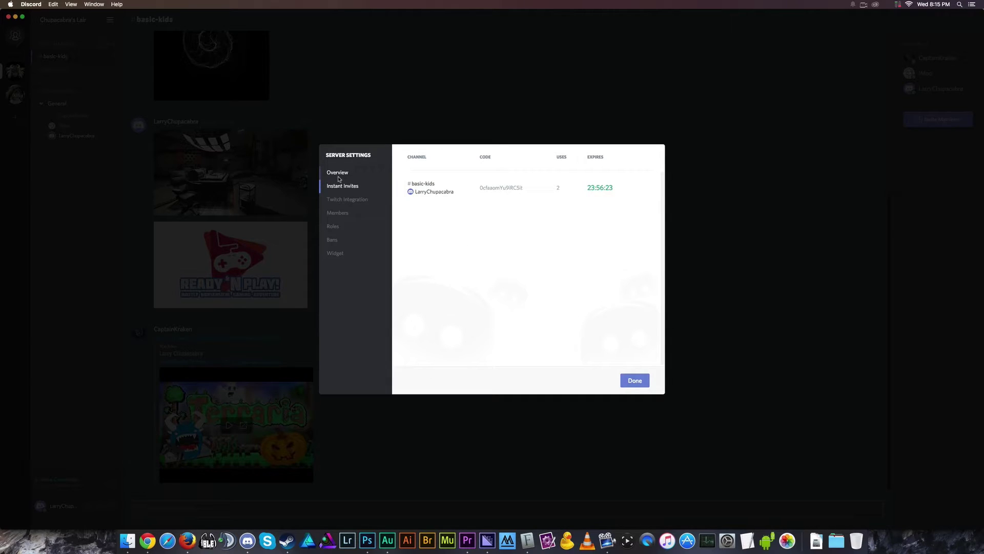
pyautogui.click(339, 175)
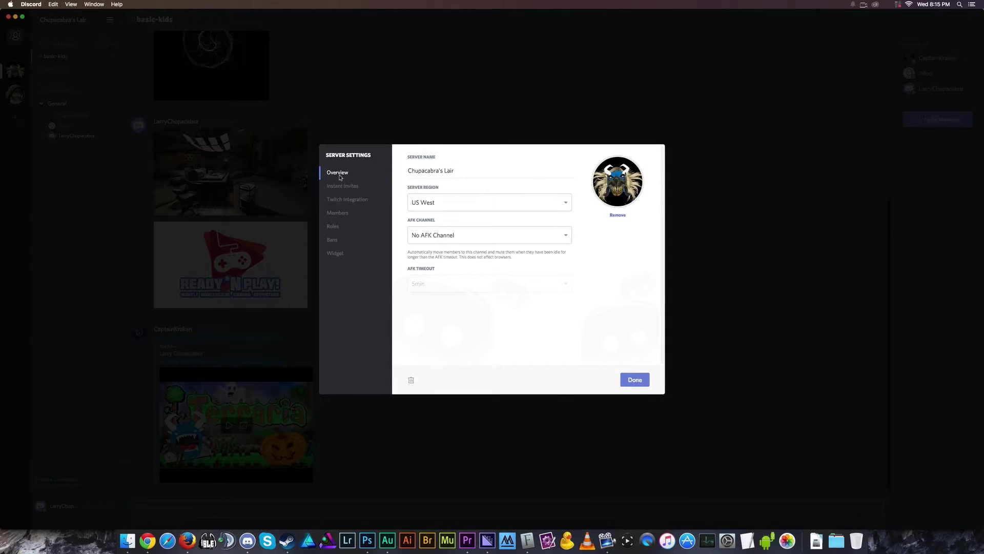
pyautogui.click(429, 234)
pyautogui.click(429, 259)
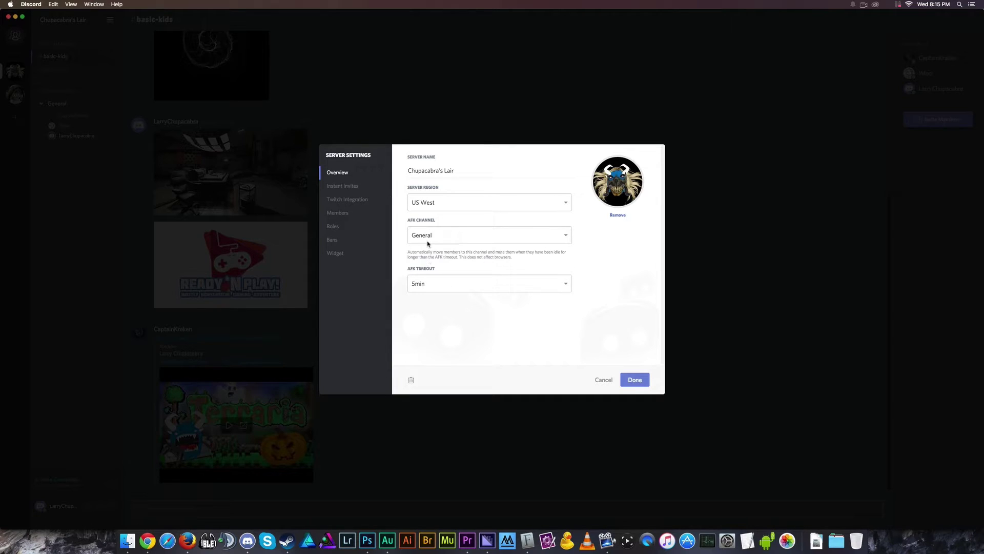
pyautogui.click(428, 241)
pyautogui.click(428, 249)
pyautogui.click(359, 214)
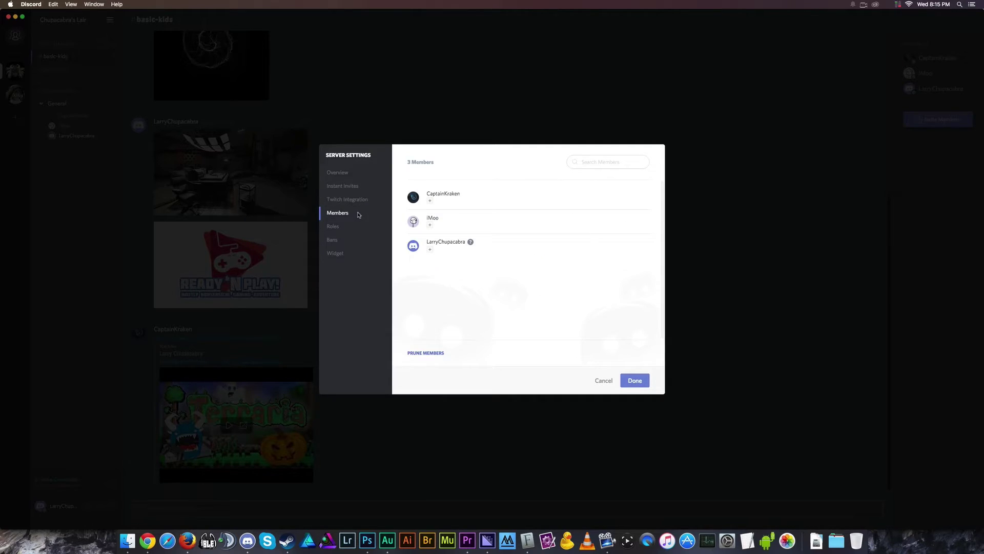
pyautogui.moveTo(428, 203)
pyautogui.click(352, 226)
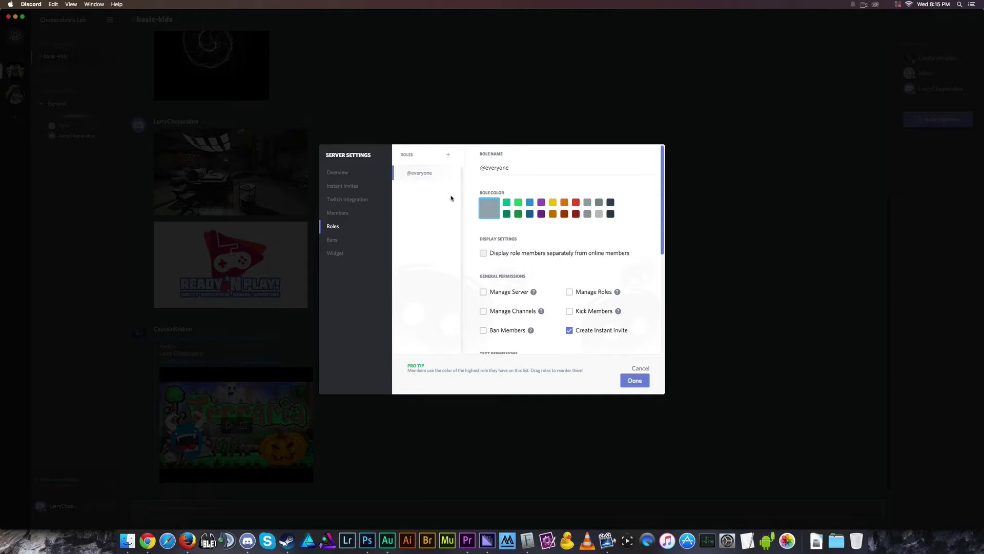
pyautogui.click(490, 215)
pyautogui.moveTo(661, 245); pyautogui.dragTo(655, 193)
pyautogui.click(324, 240)
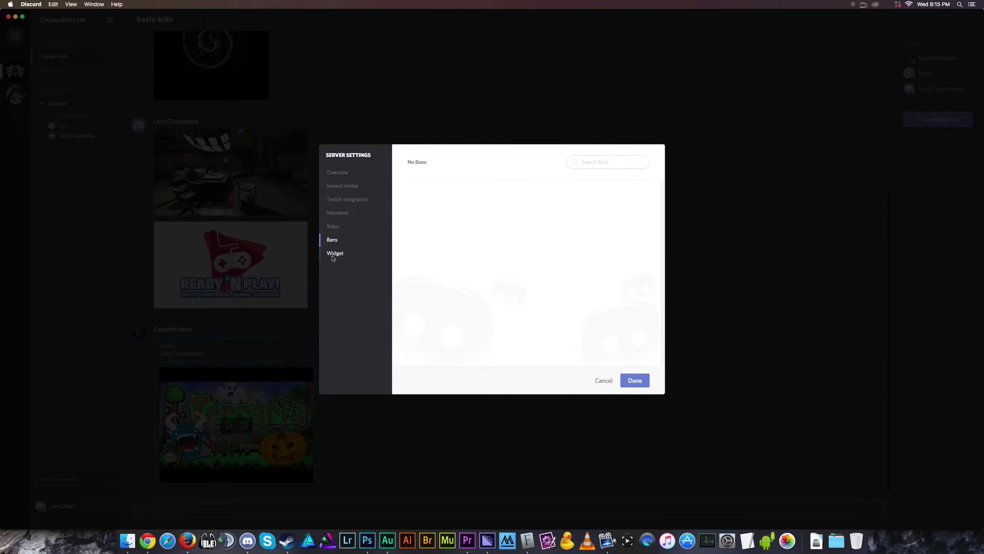
# - Inspect the Widget's Instant Invite Channel options and premade embed code, then return to Overview
pyautogui.click(336, 254)
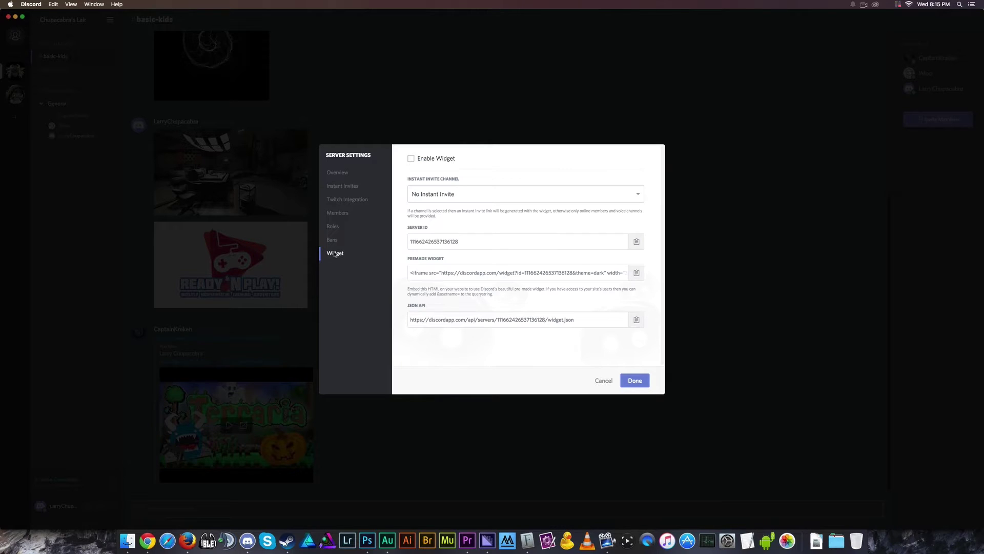
pyautogui.click(429, 199)
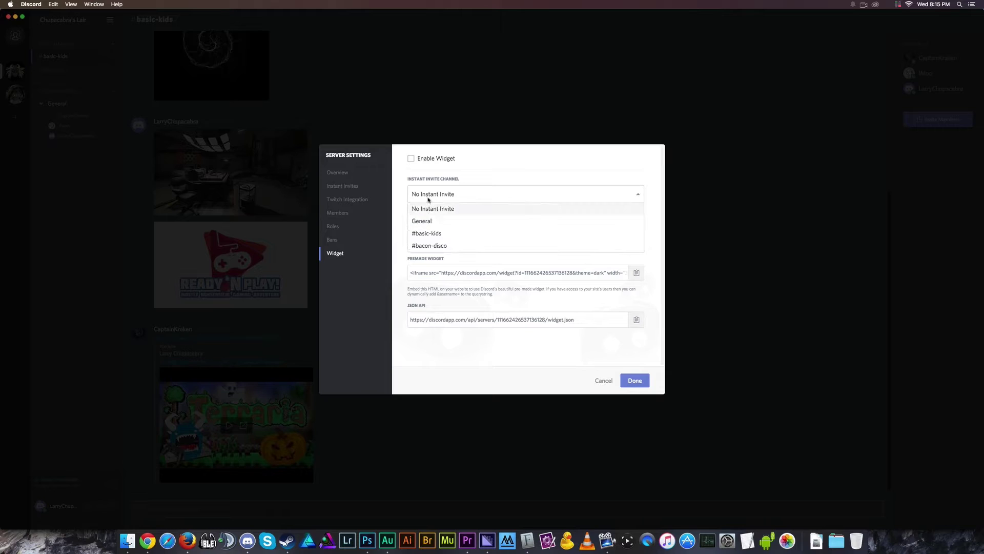
pyautogui.click(400, 199)
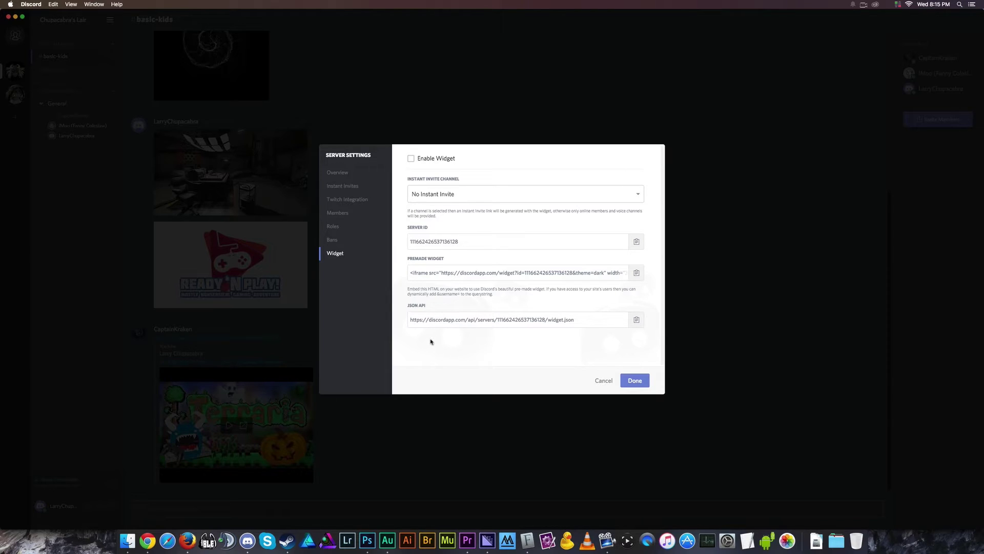
pyautogui.click(453, 277)
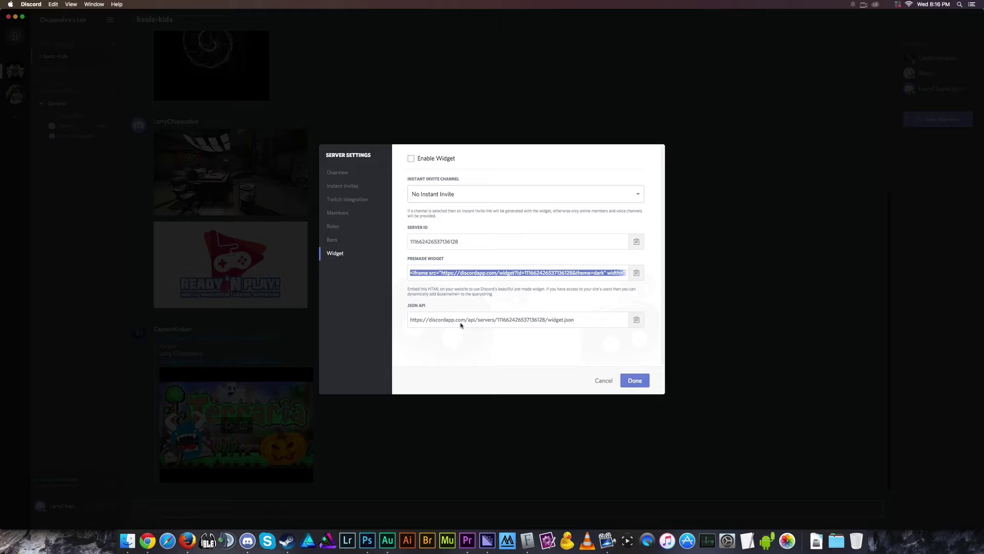
pyautogui.click(347, 229)
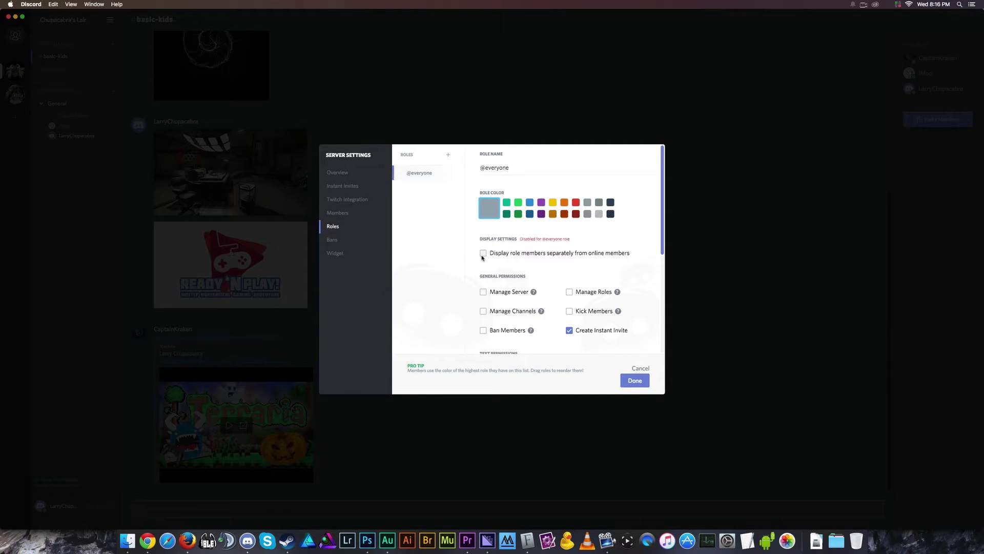
pyautogui.click(358, 174)
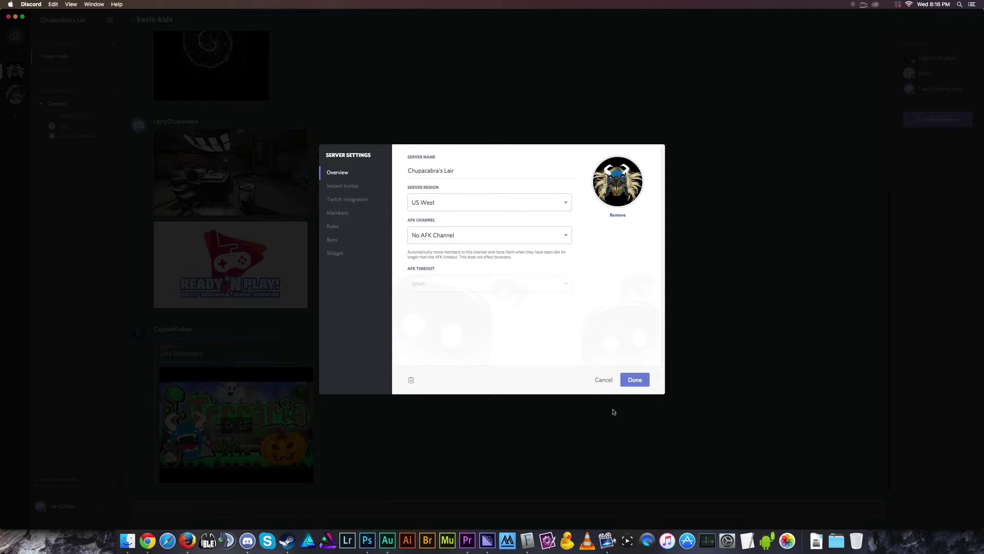
# - Close Server Settings with Done and scroll through the #basic-kids chat
pyautogui.click(634, 380)
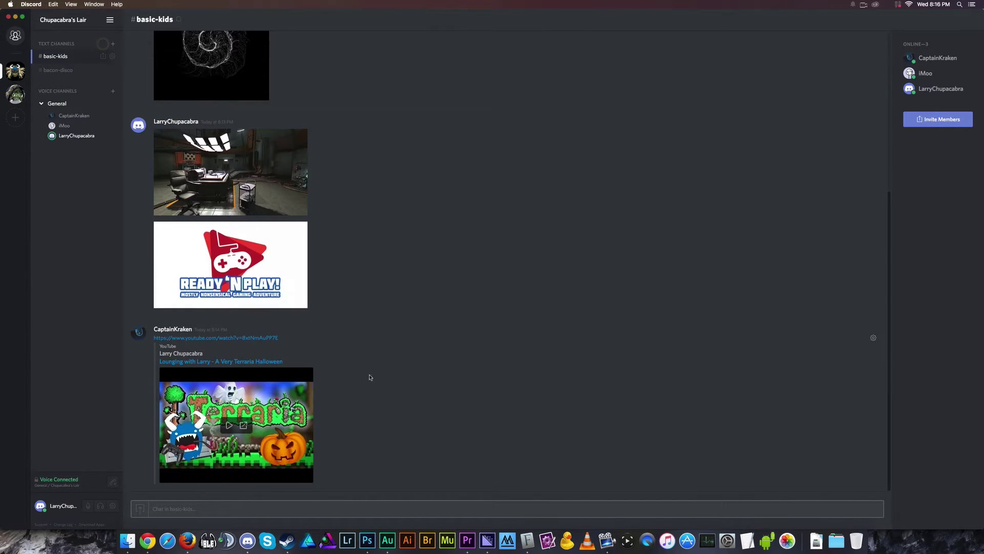
pyautogui.scroll(1, 243, 476)
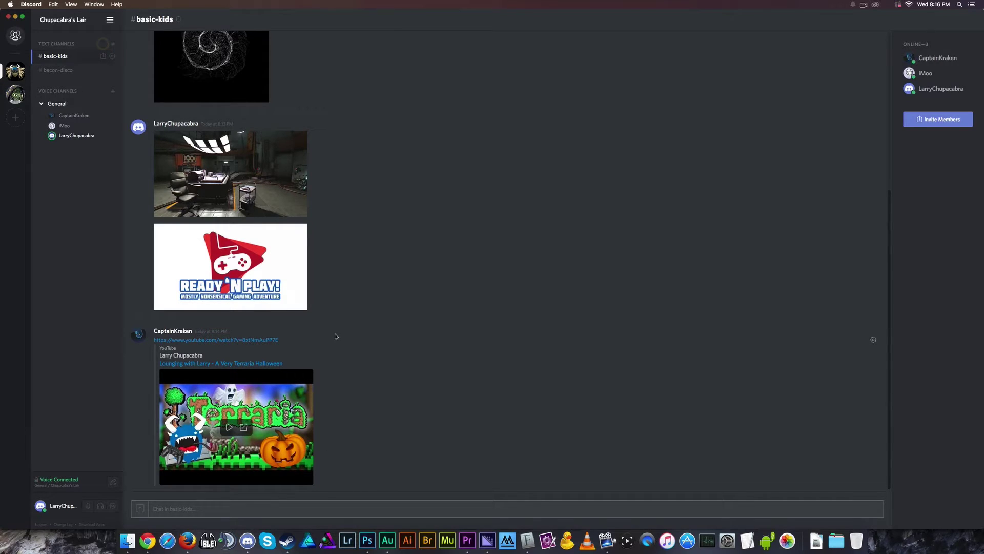
pyautogui.scroll(5, 307, 236)
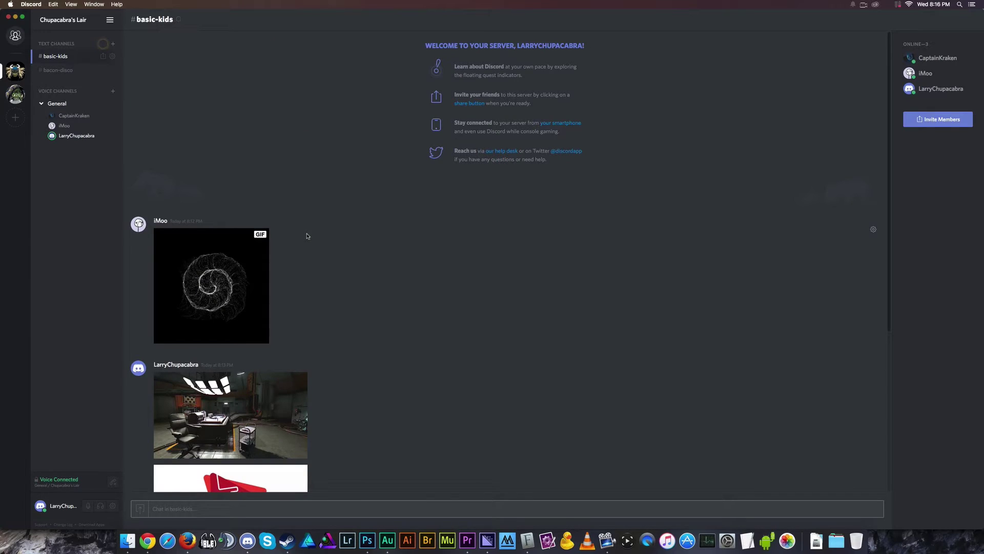
pyautogui.scroll(-5, 307, 236)
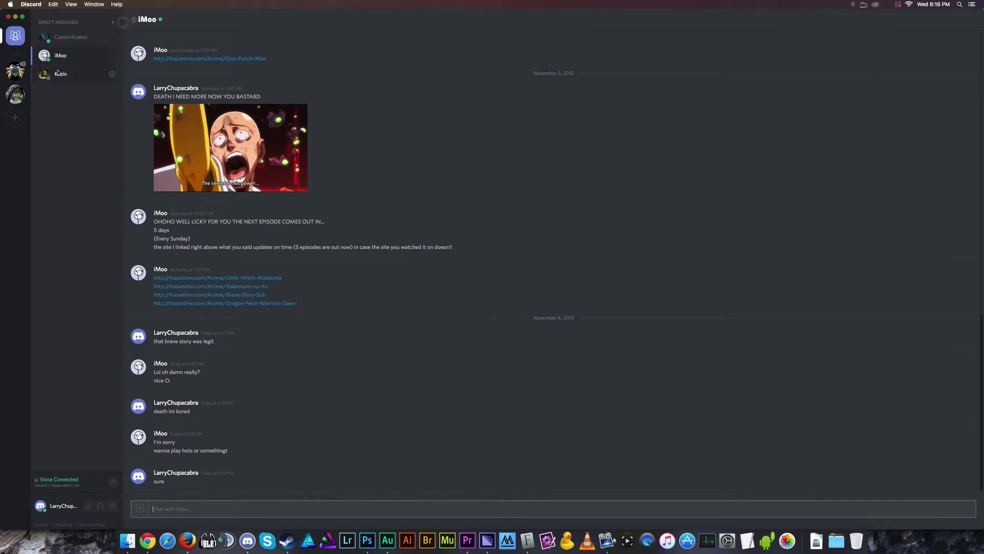
# - Switch between the direct message conversations, then return to #basic-kids in Chupacabra's Lair
pyautogui.click(58, 73)
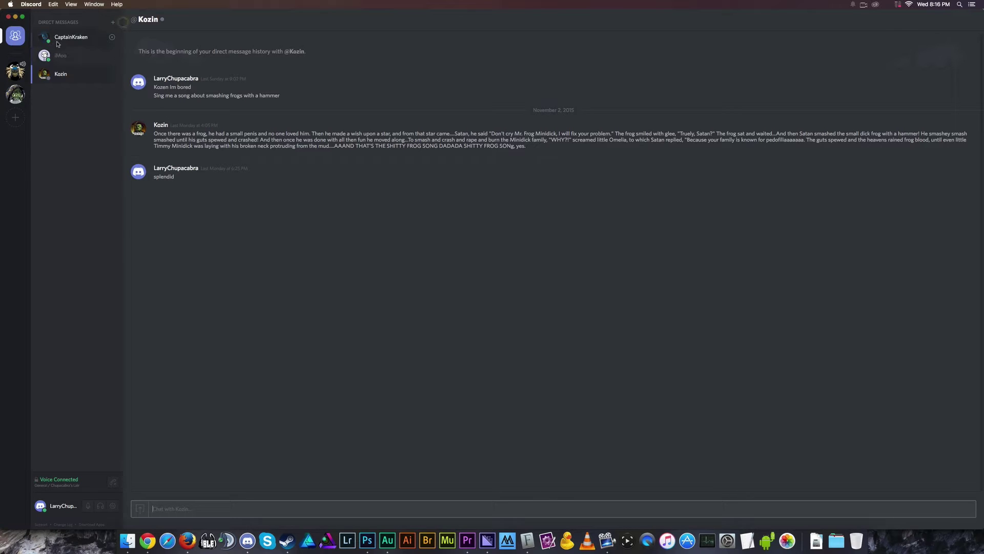
pyautogui.click(58, 43)
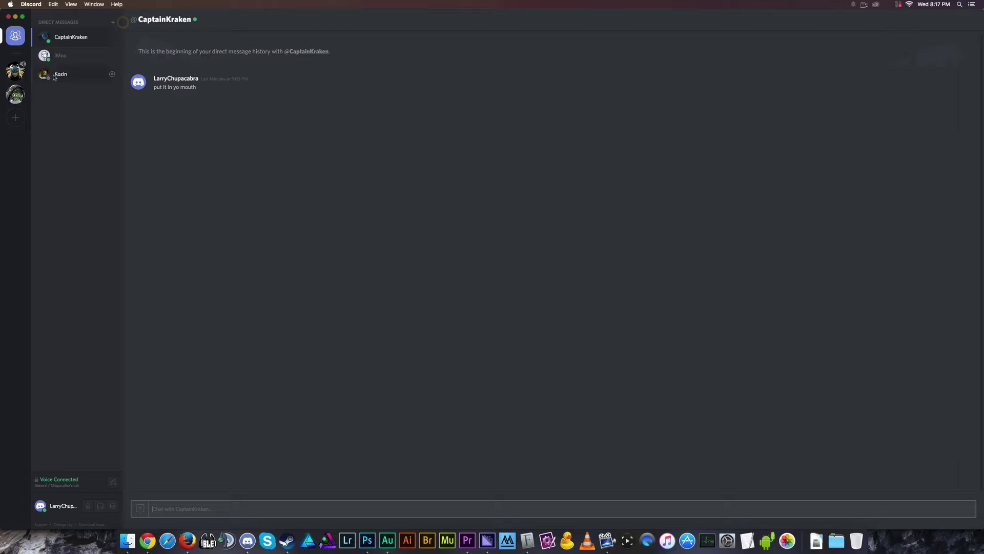
pyautogui.click(56, 61)
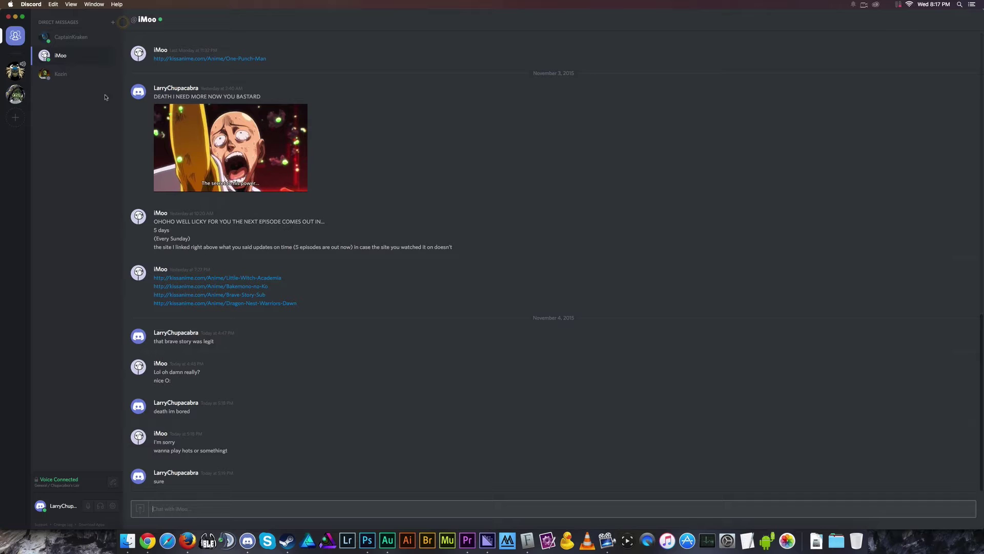
pyautogui.click(16, 71)
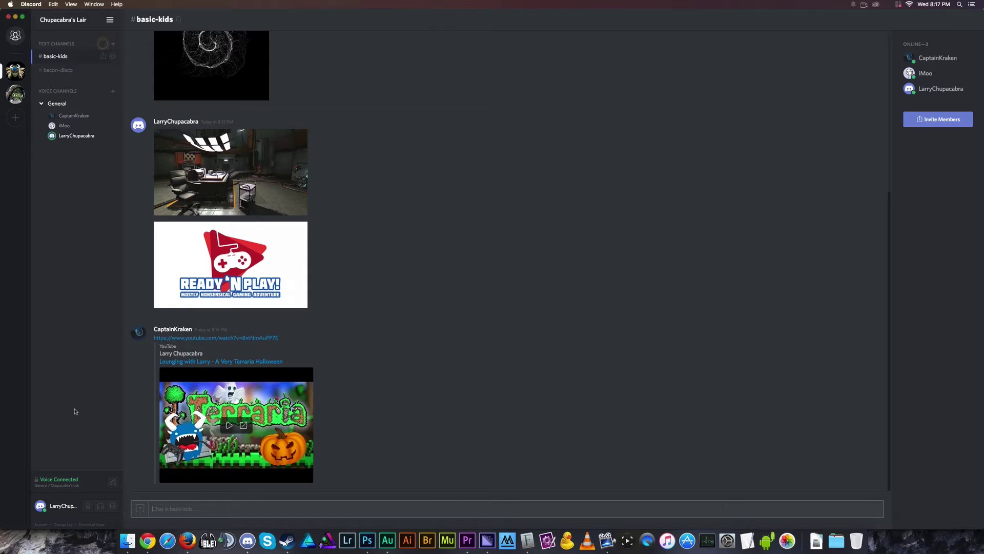
# - Scroll the #basic-kids chat up toward the top
pyautogui.scroll(5, 262, 295)
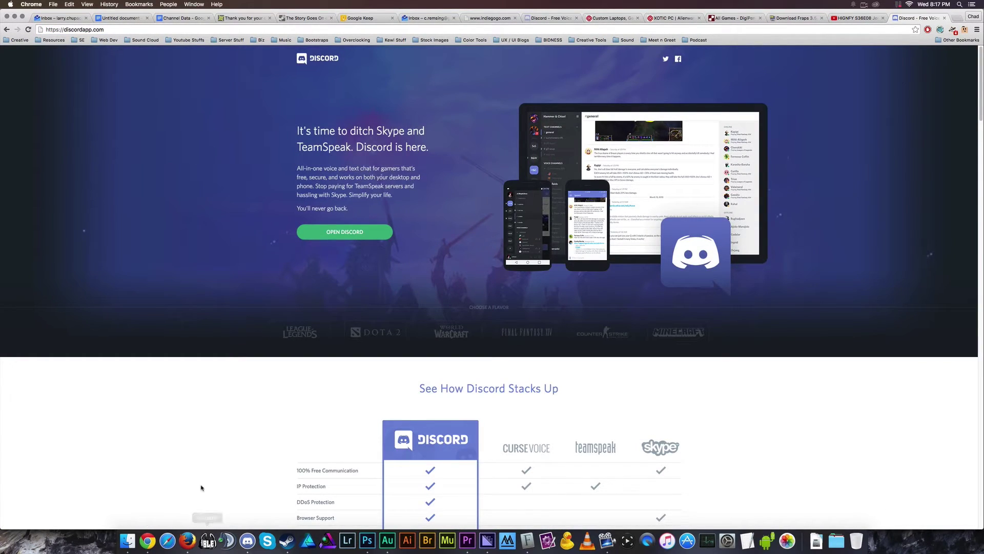
# - Switch the discordapp.com homepage's featured game from Dota 2 to World of Warcraft
pyautogui.scroll(-2, 369, 400)
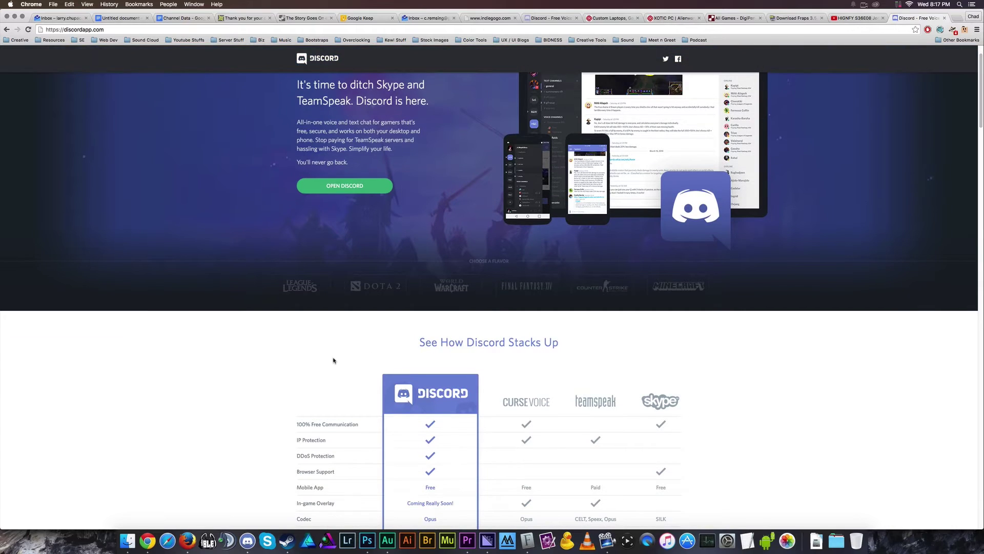
pyautogui.scroll(2, 308, 328)
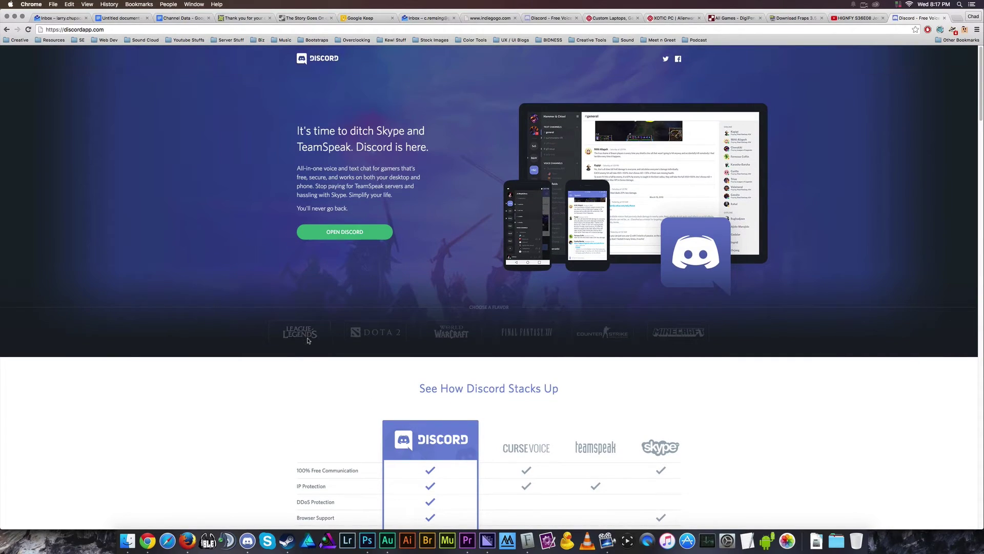
pyautogui.click(369, 334)
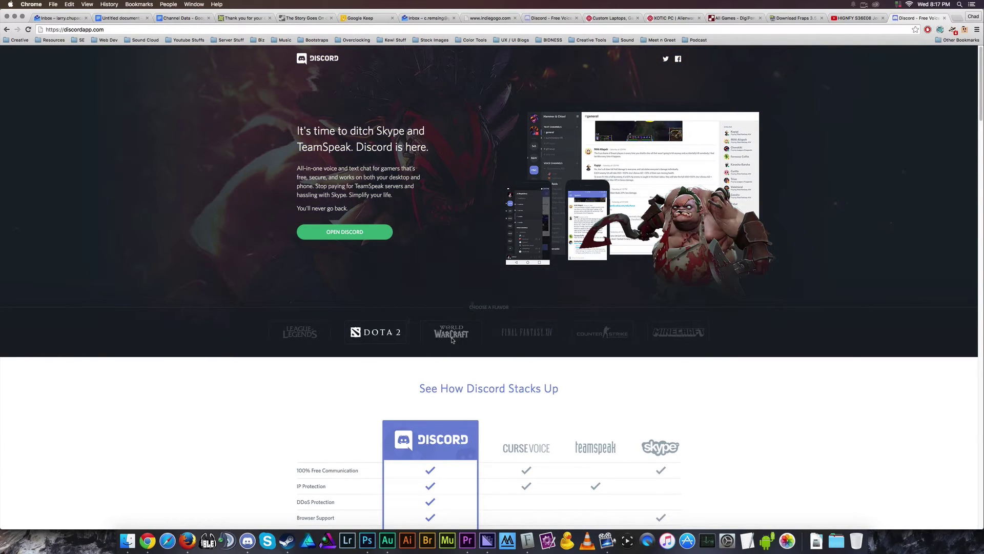
pyautogui.click(452, 338)
# - Scroll through the World of Warcraft homepage and back up, then return to the Discord app
pyautogui.scroll(-20, 288, 378)
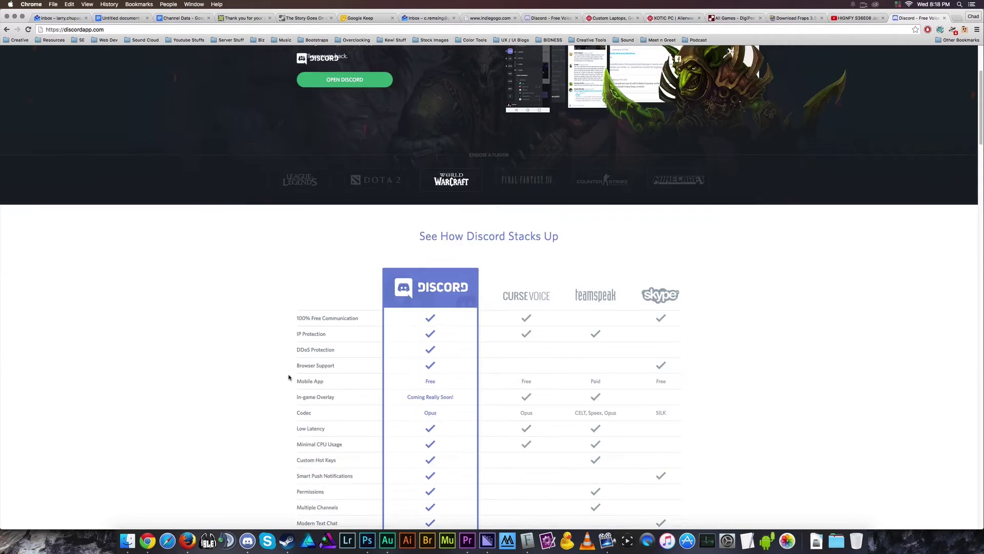
pyautogui.scroll(-20, 288, 377)
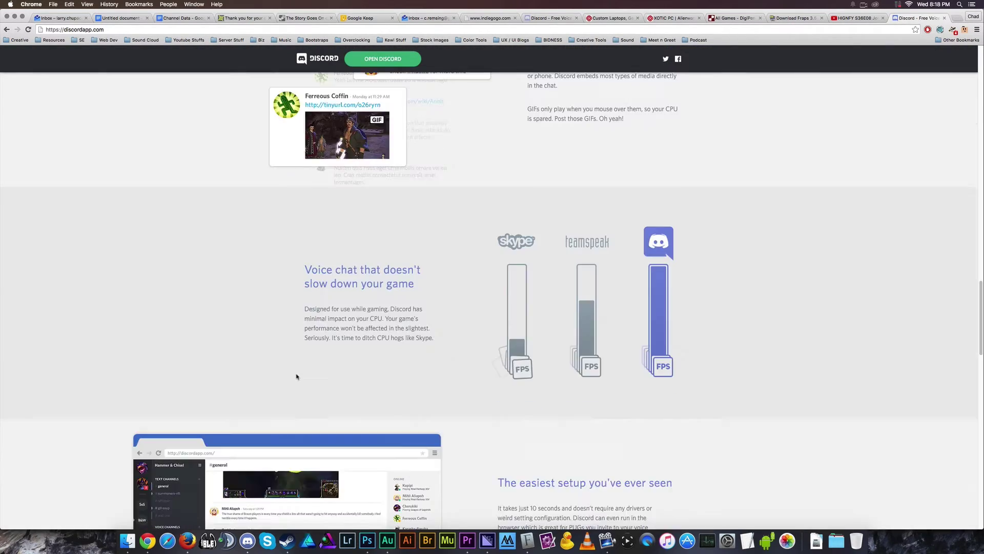
pyautogui.scroll(-3, 295, 362)
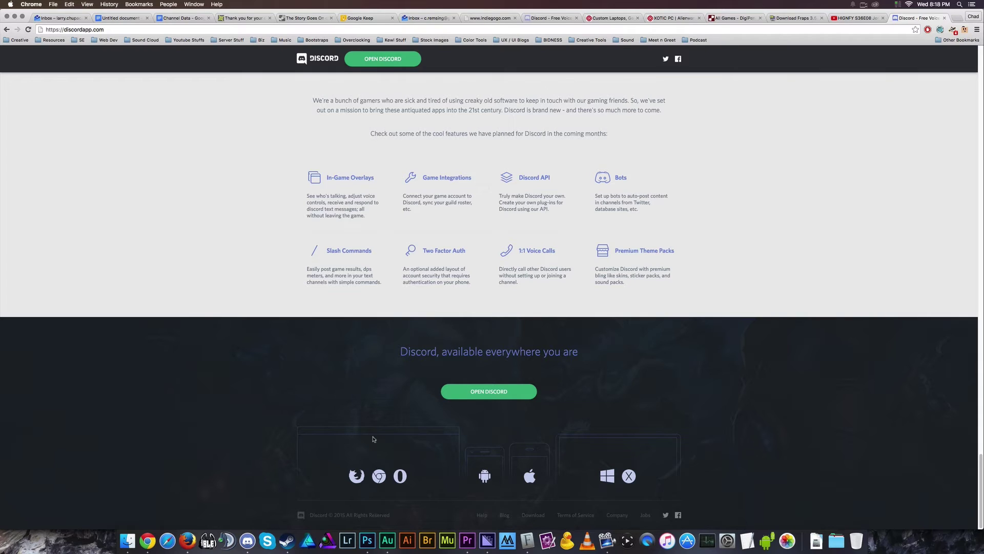
pyautogui.scroll(20, 373, 439)
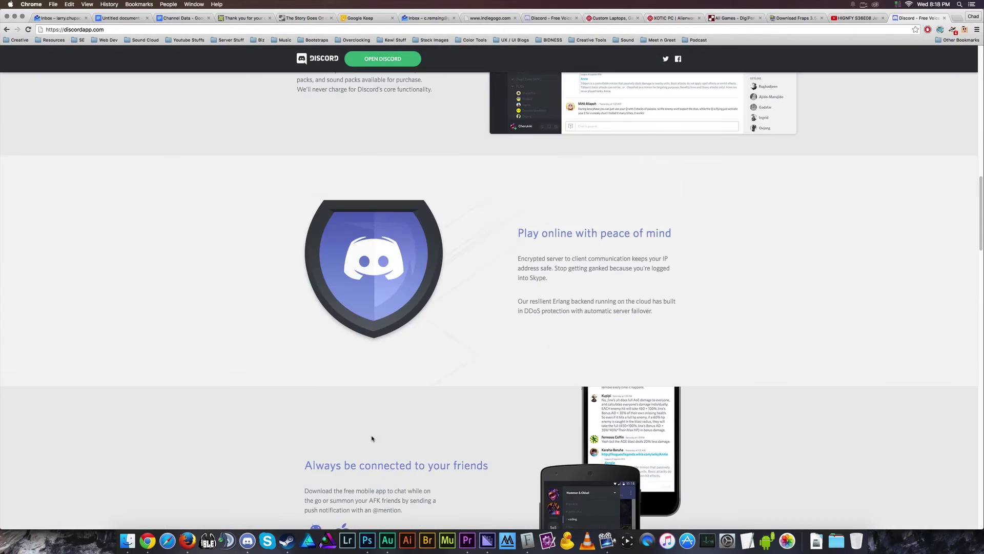
pyautogui.scroll(15, 374, 446)
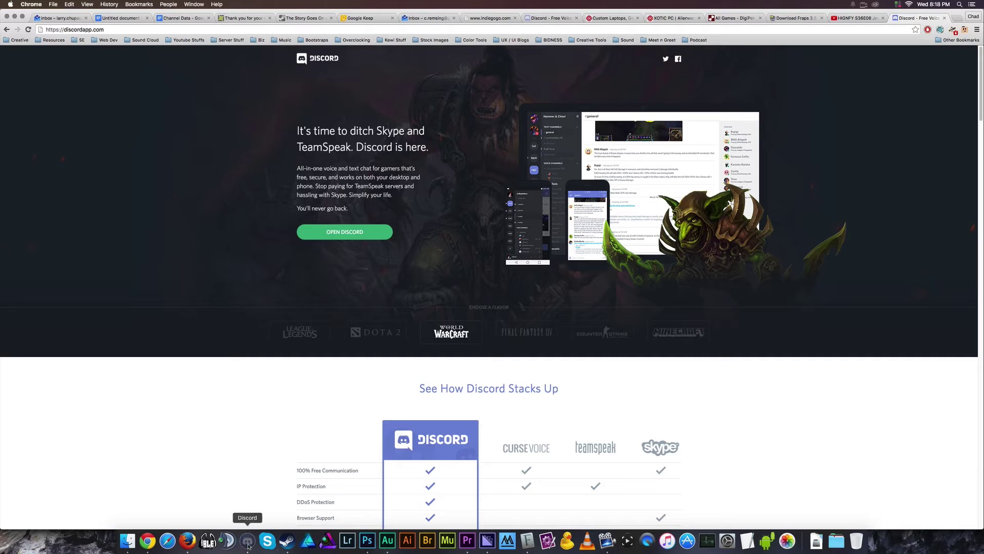
pyautogui.click(249, 541)
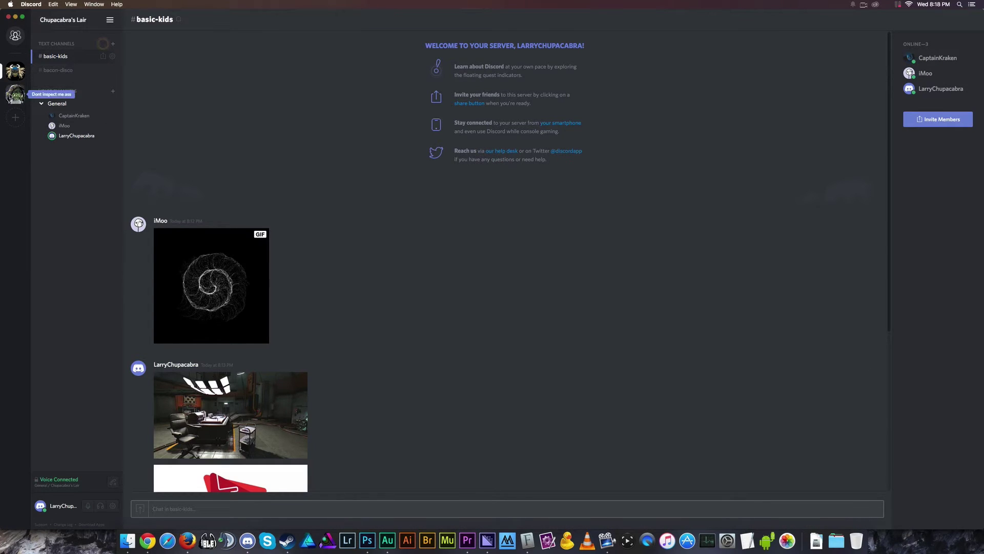
# - Glance at the other server's #general, return to Chupacabra's Lair, and open the Discord app menu
pyautogui.click(11, 95)
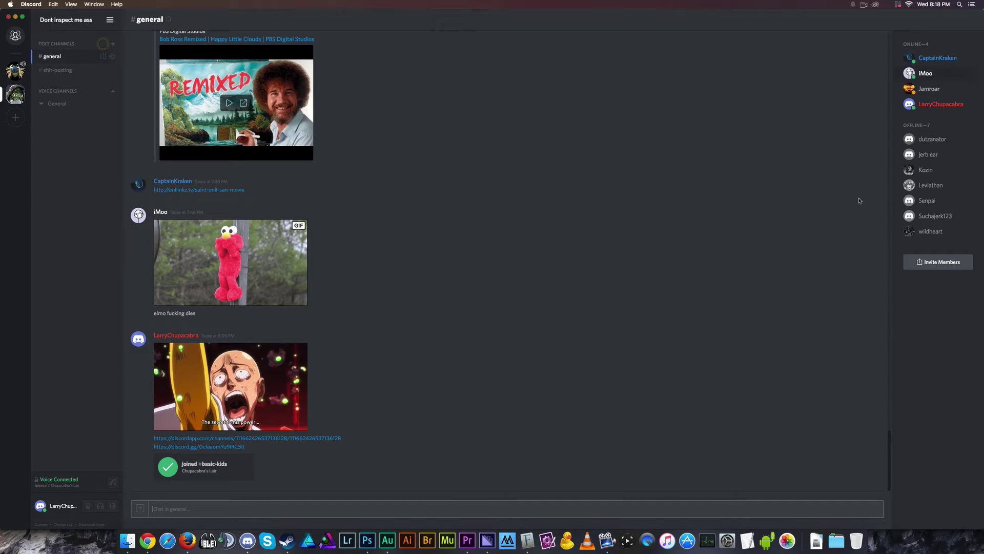
pyautogui.moveTo(0, 0)
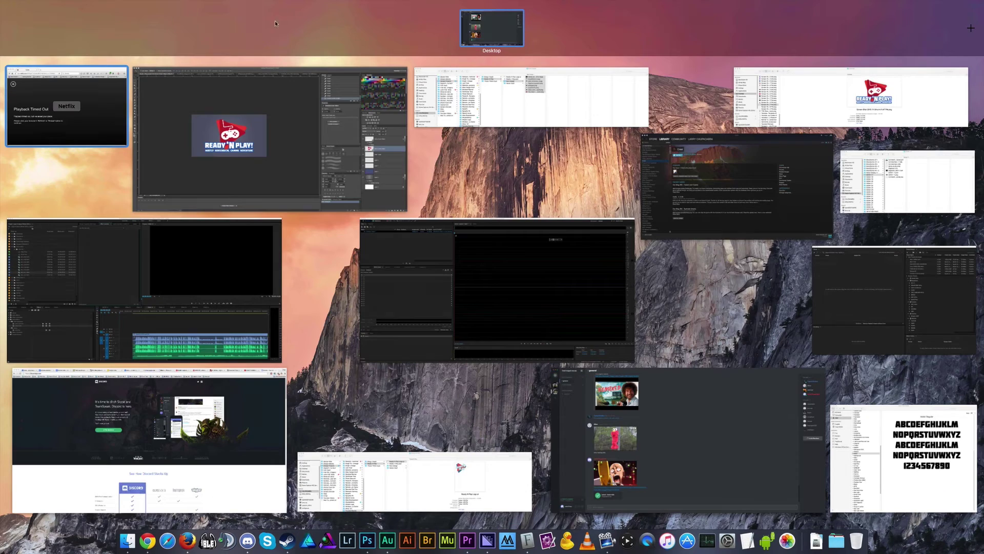
pyautogui.press('Escape')
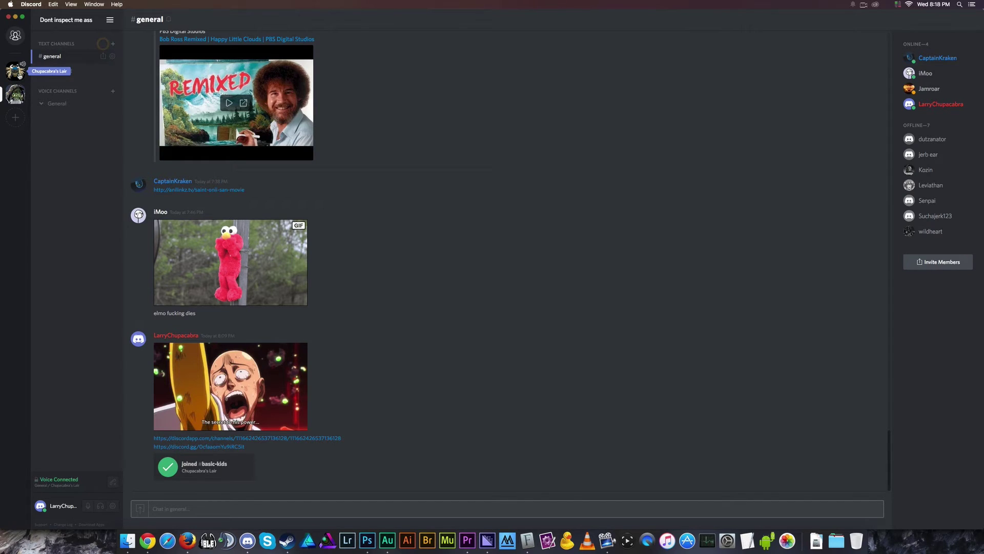
pyautogui.click(18, 75)
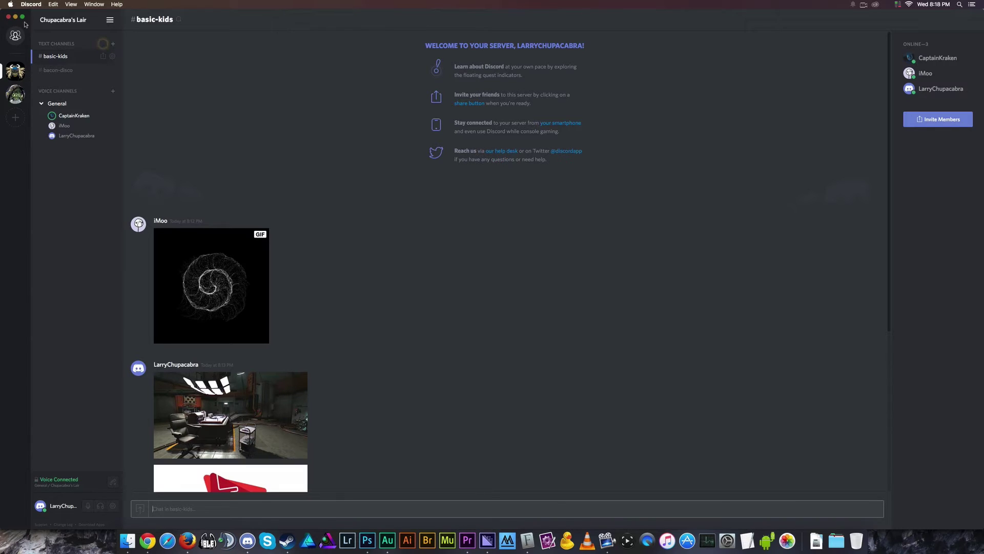
pyautogui.click(35, 5)
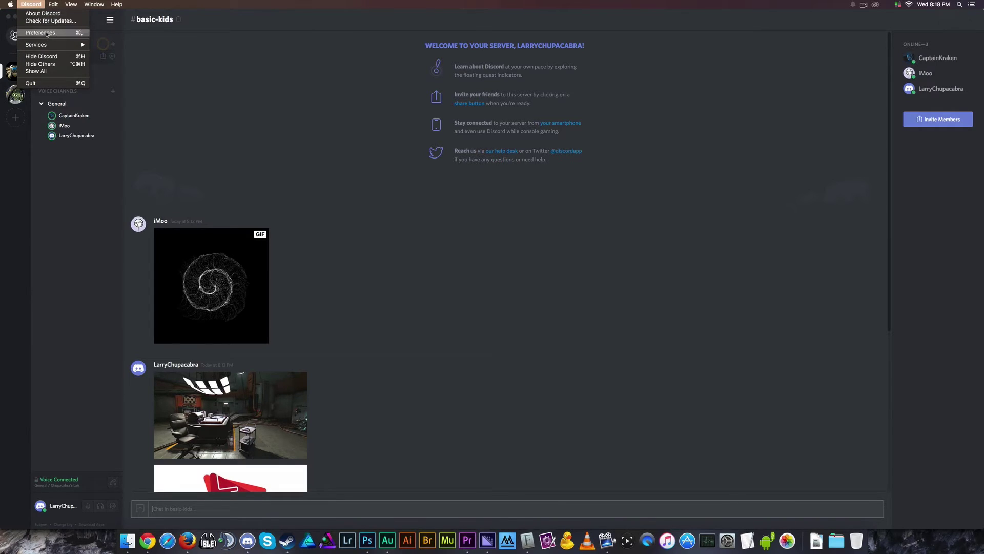
# - Open Preferences and browse Connections and Text & Images, ending on the Voice settings
pyautogui.click(46, 33)
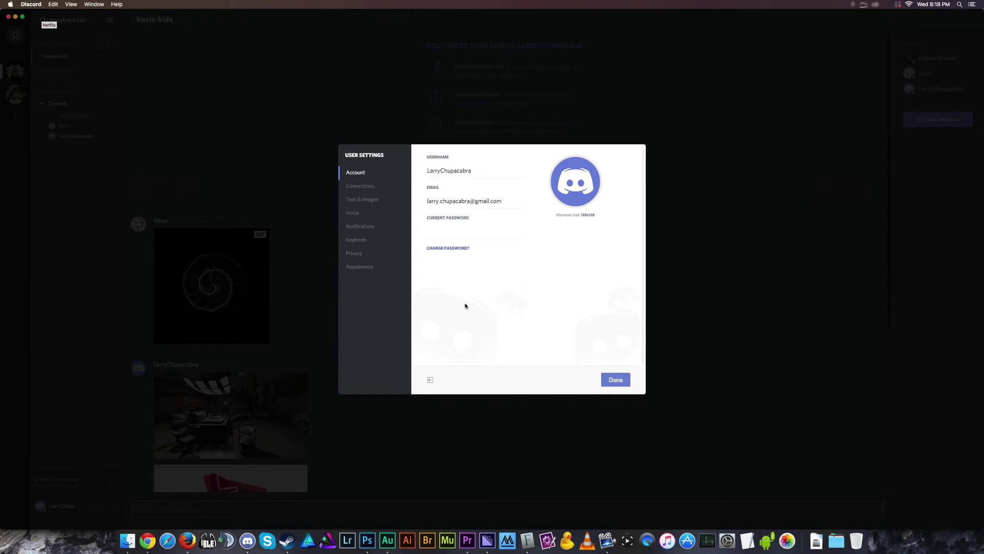
pyautogui.click(368, 187)
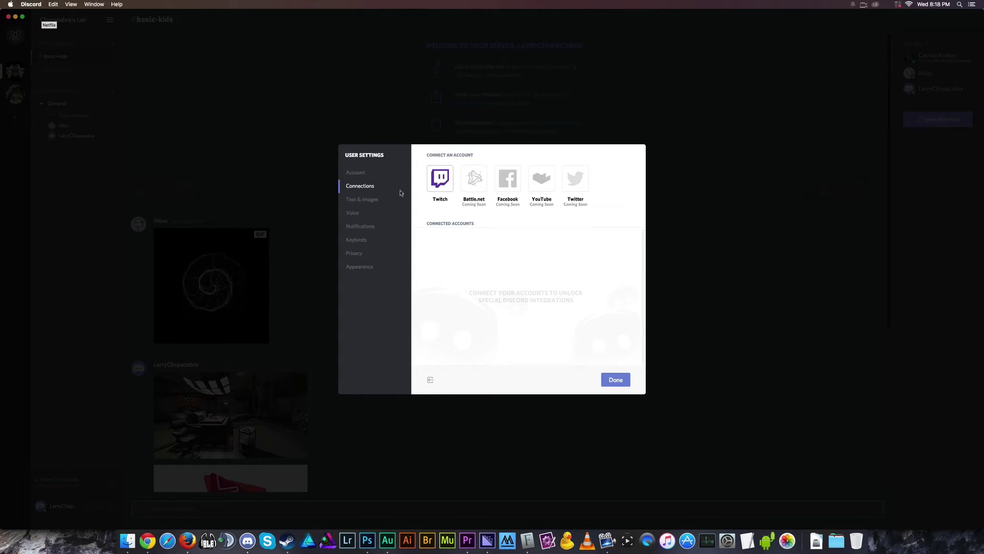
pyautogui.click(376, 200)
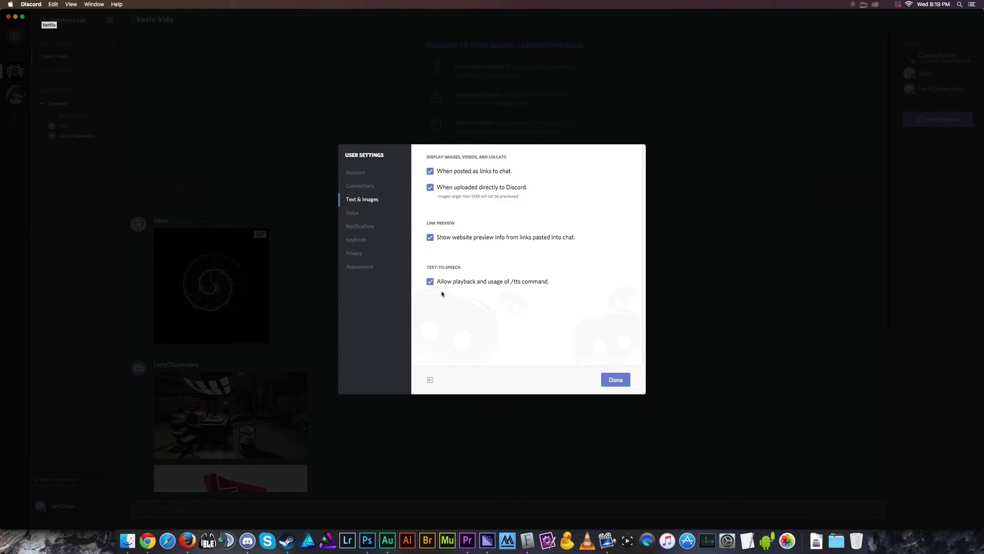
pyautogui.click(352, 212)
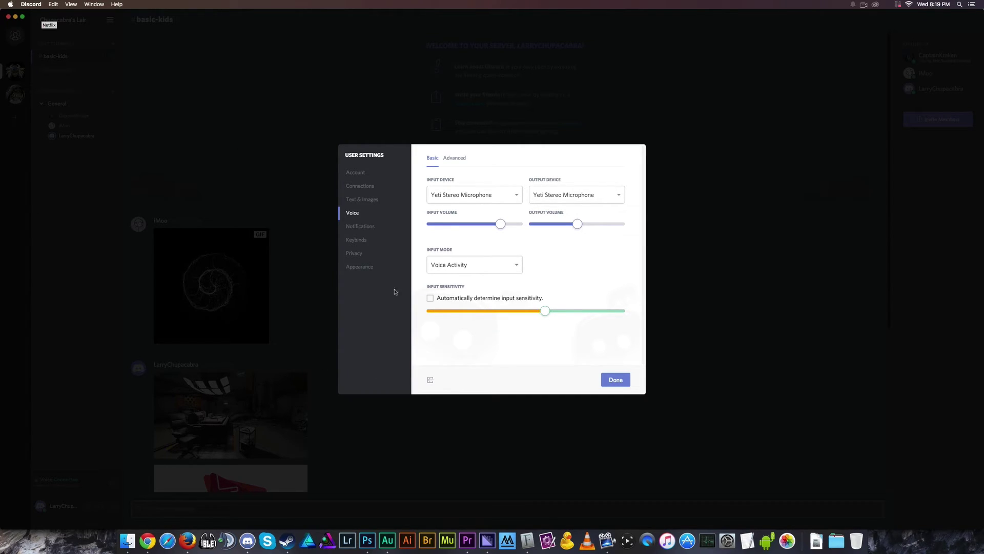
# - Add a Push to Mute keybind assigned to the grave (`) key
pyautogui.click(362, 230)
pyautogui.click(361, 241)
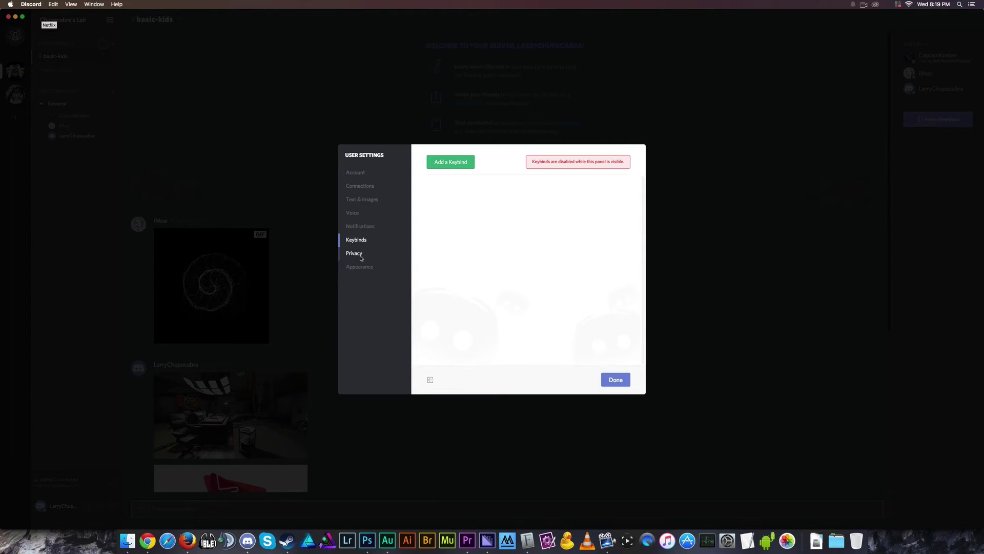
pyautogui.click(447, 162)
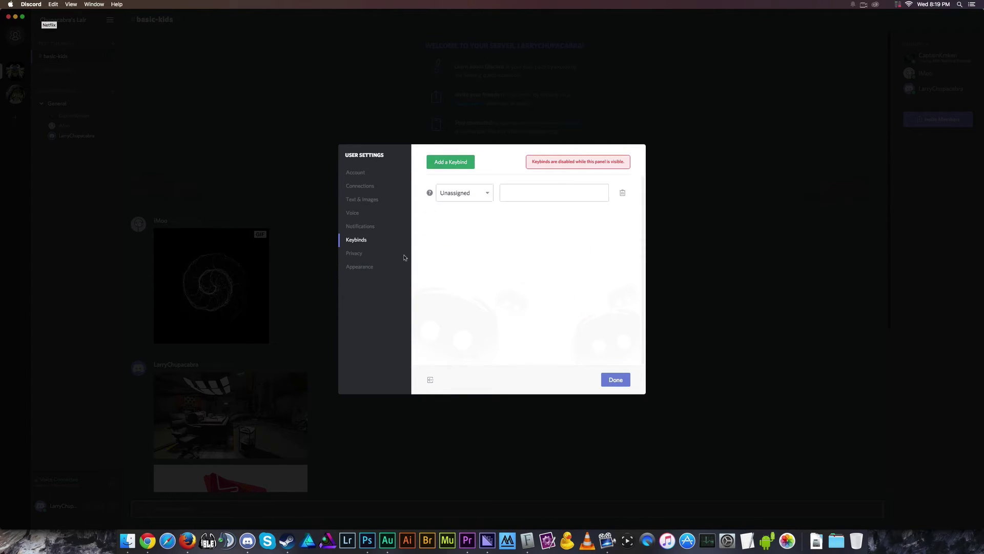
pyautogui.click(481, 200)
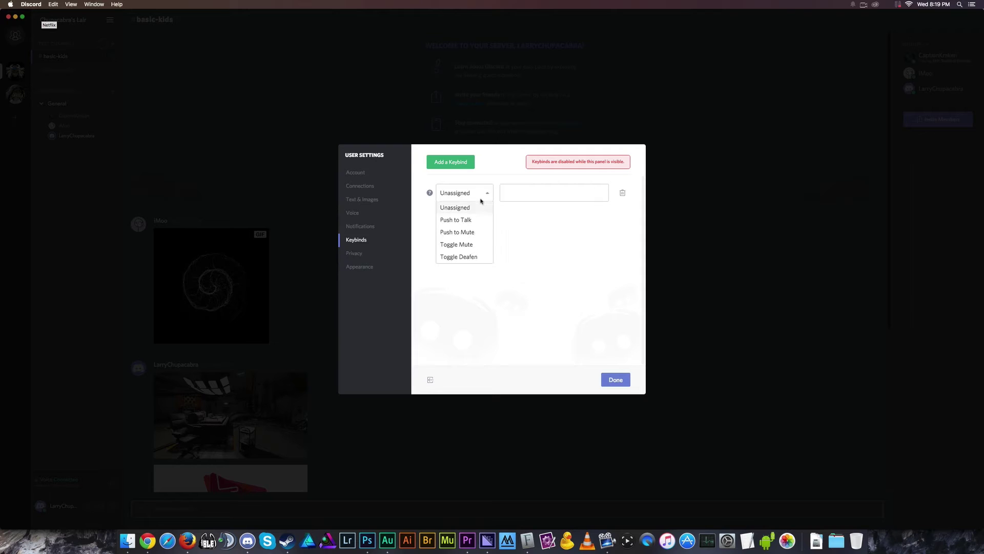
pyautogui.click(471, 232)
pyautogui.click(520, 200)
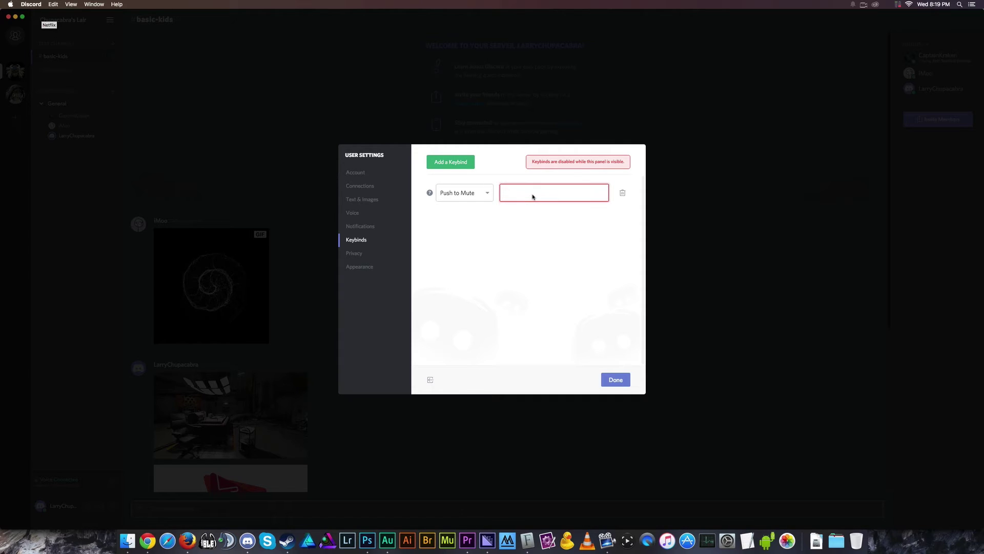
pyautogui.press('`')
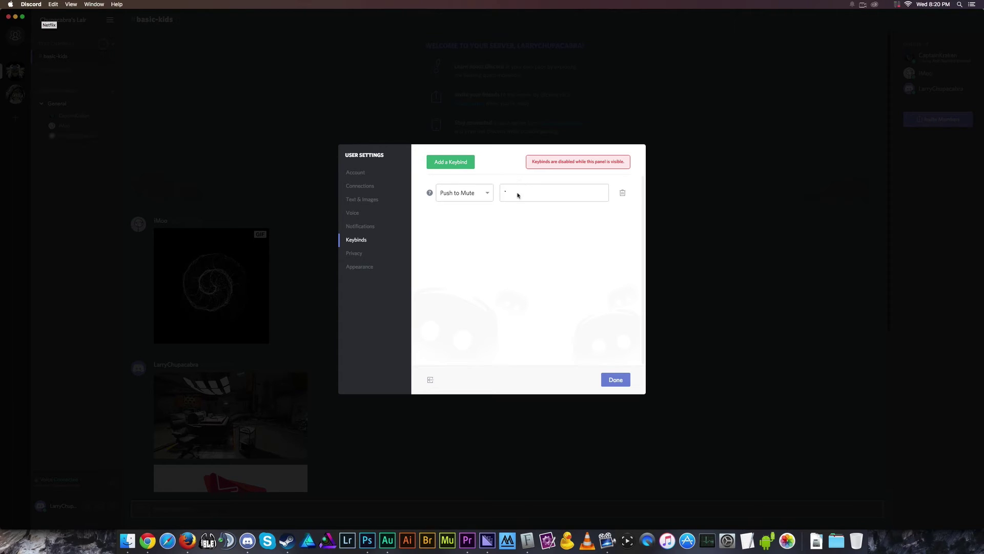
# - In Privacy, stop showing the running game as status, then view Appearance and Account
pyautogui.click(360, 256)
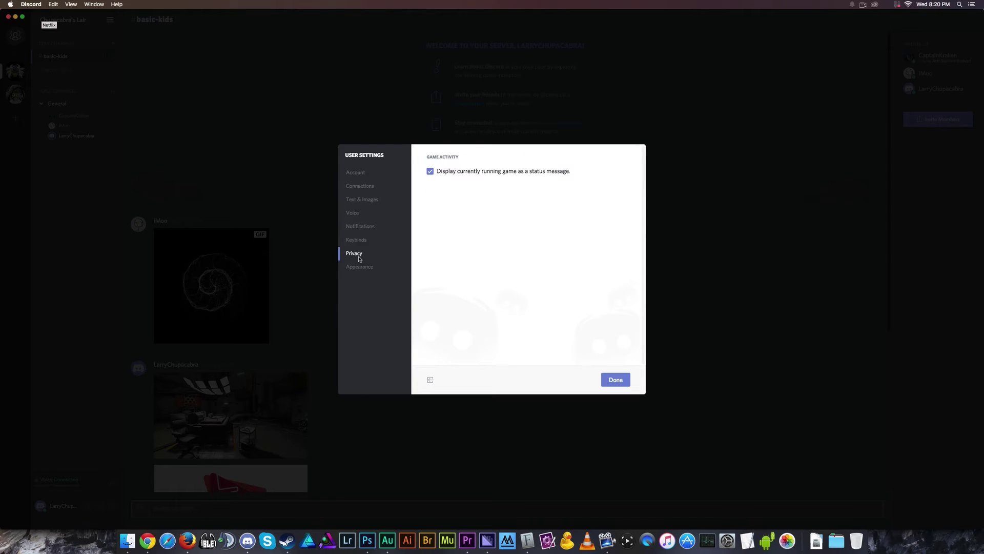
pyautogui.click(430, 172)
pyautogui.click(374, 268)
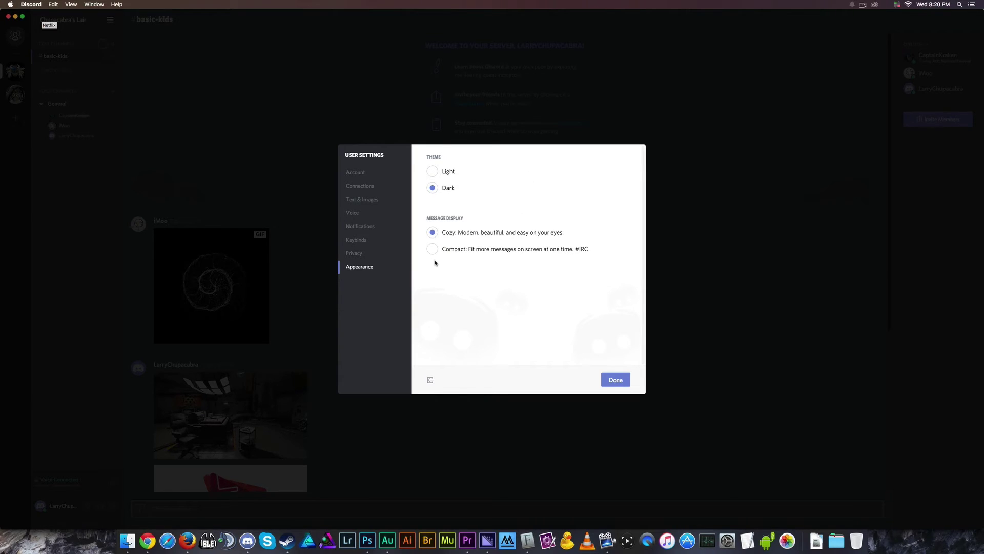
pyautogui.click(369, 172)
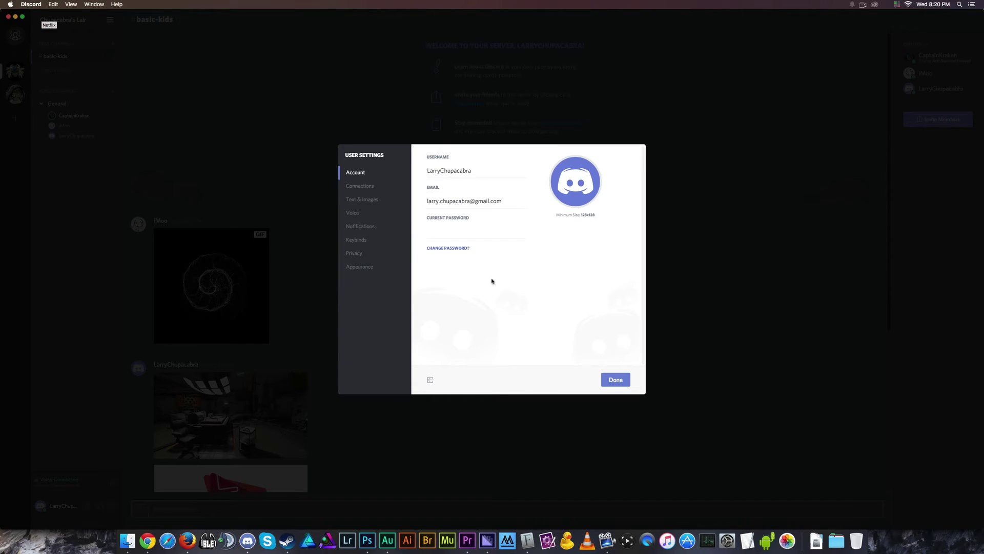
# - Close User Settings, scroll down the #basic-kids chat, and switch to the Discord website in Chrome
pyautogui.click(616, 380)
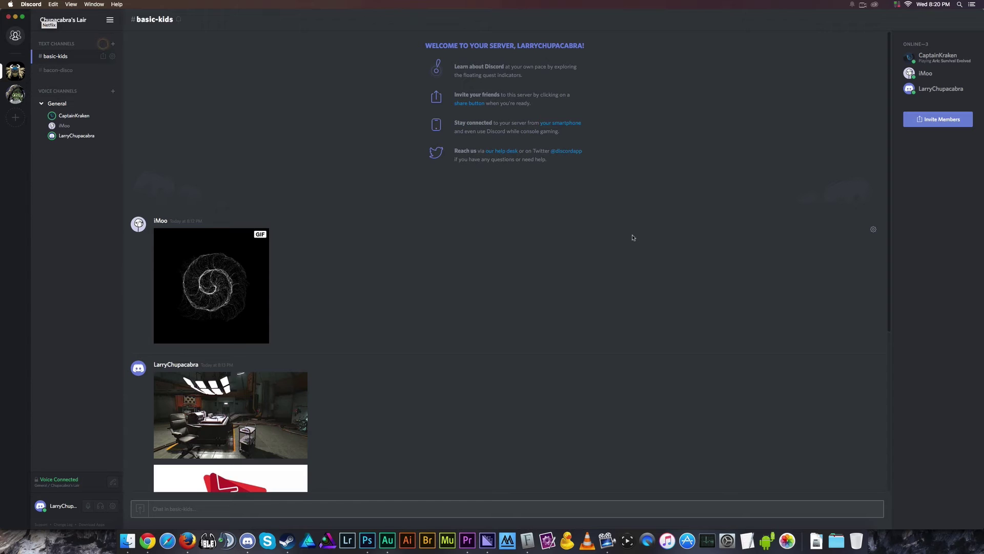
pyautogui.scroll(-5, 554, 274)
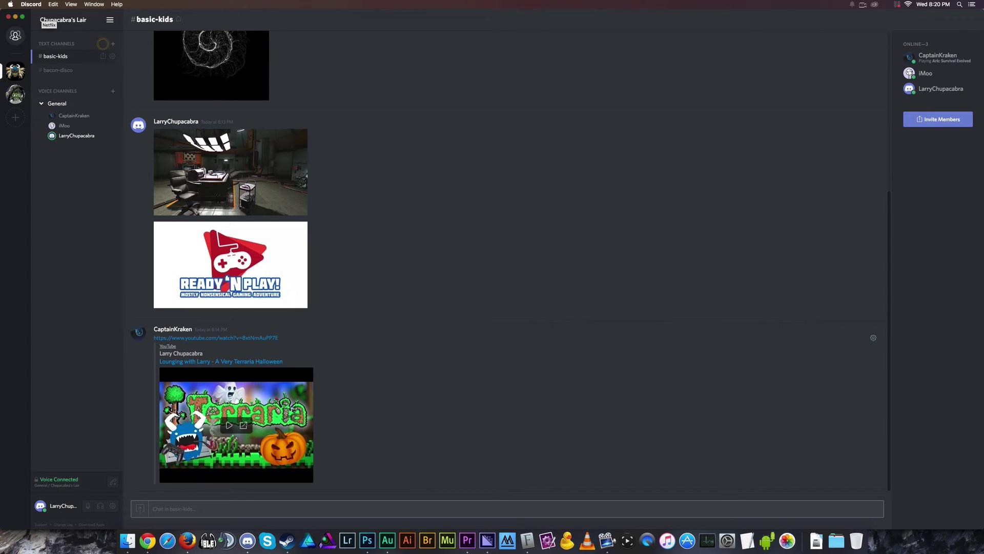
pyautogui.click(147, 540)
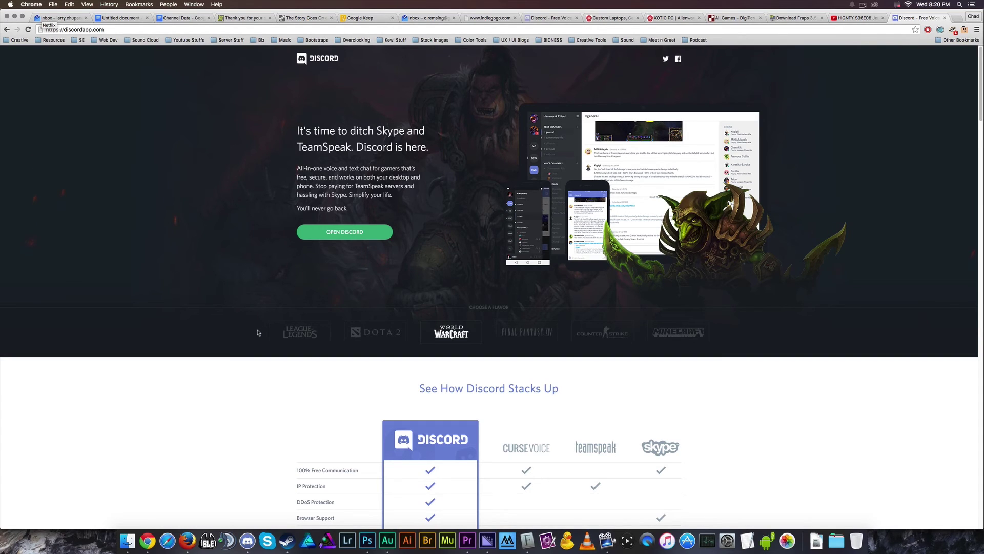
# - Scroll through discordapp.com's feature sections and back to the top, then return to Discord
pyautogui.scroll(-20, 246, 321)
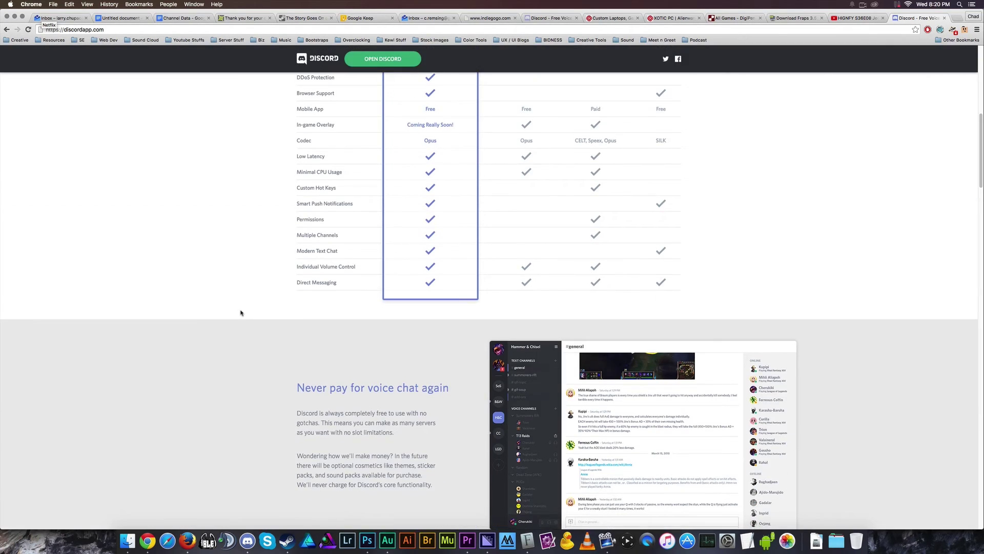
pyautogui.scroll(-5, 241, 310)
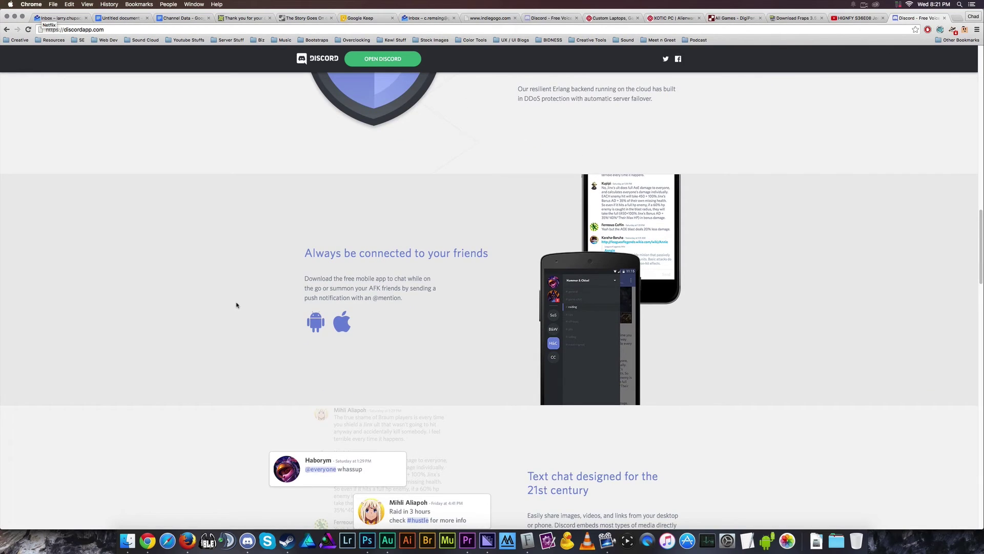
pyautogui.scroll(-8, 236, 305)
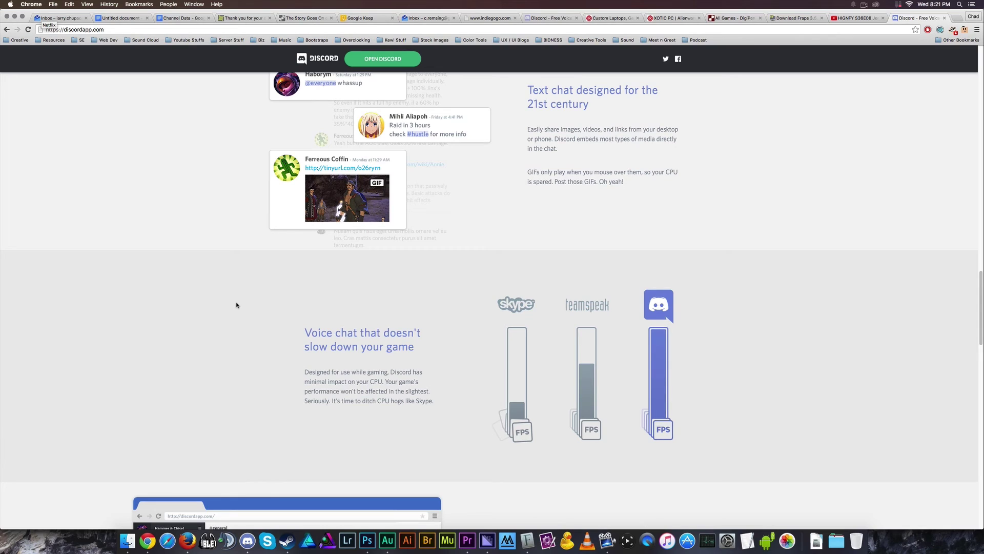
pyautogui.scroll(-4, 236, 305)
pyautogui.scroll(3, 237, 305)
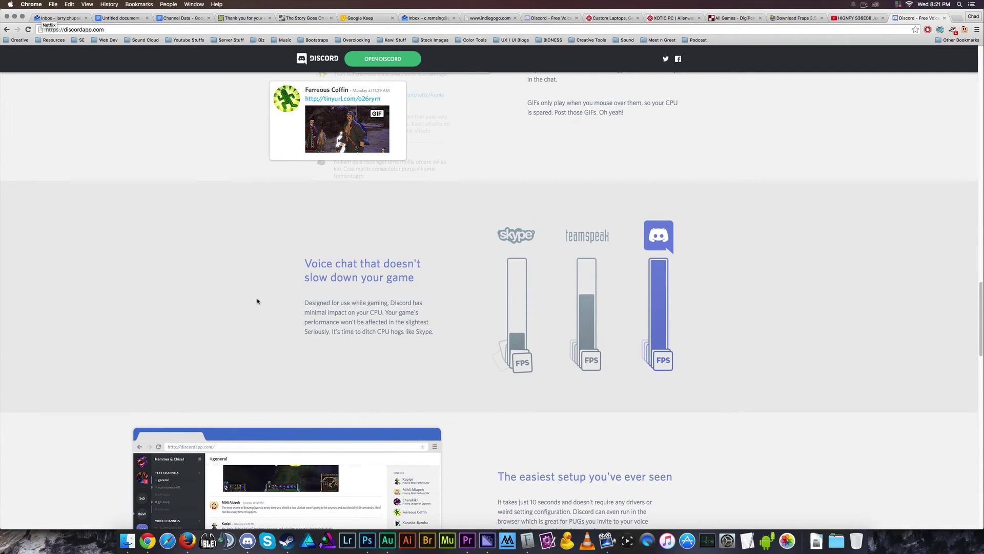
pyautogui.scroll(-7, 259, 301)
pyautogui.scroll(15, 251, 294)
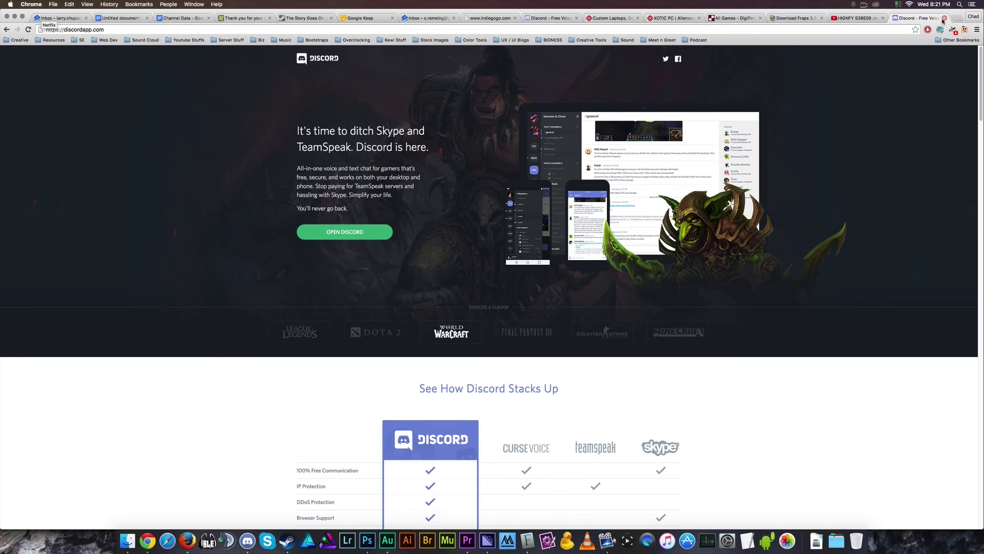
pyautogui.click(248, 542)
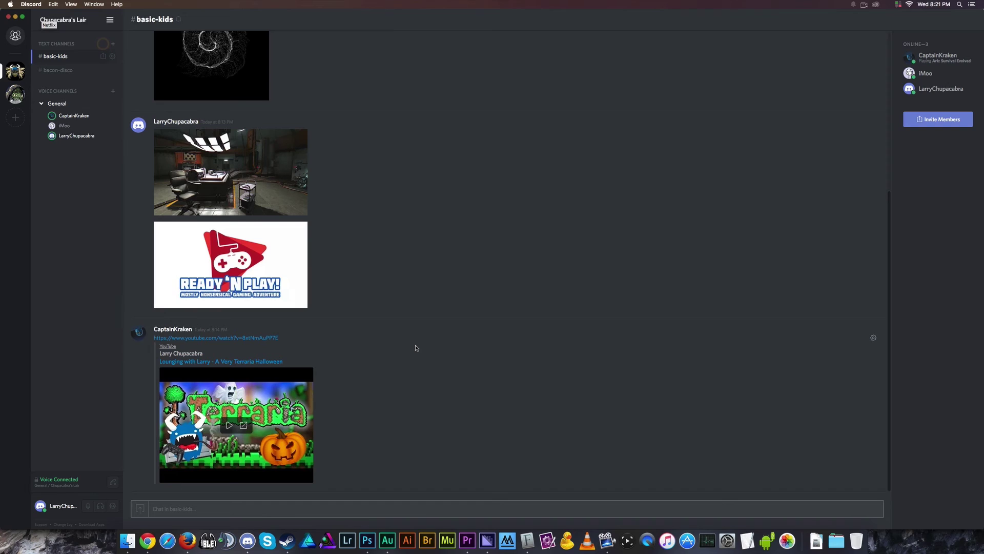
# - Refocus the Discord window, then bring the Finder windows in front of it
pyautogui.click(235, 541)
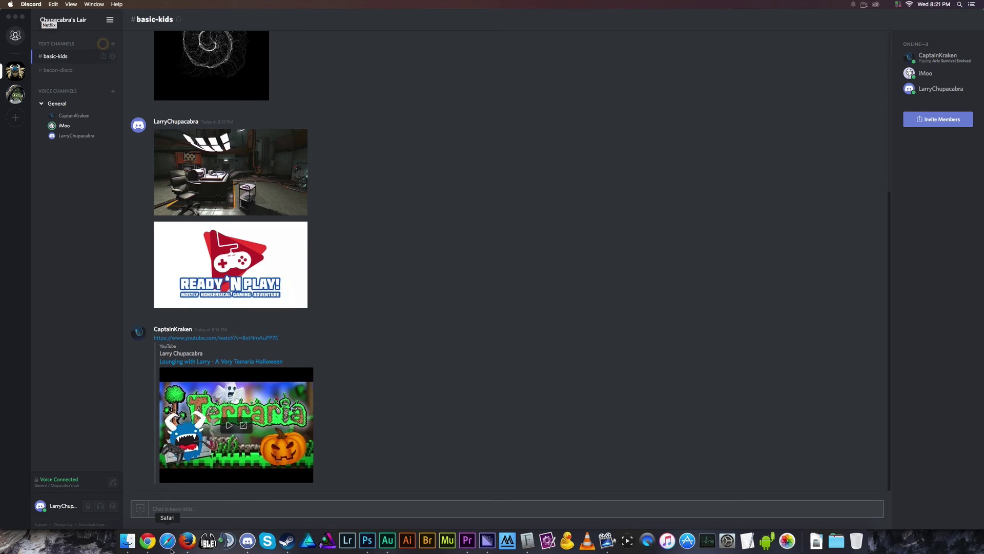
pyautogui.click(146, 294)
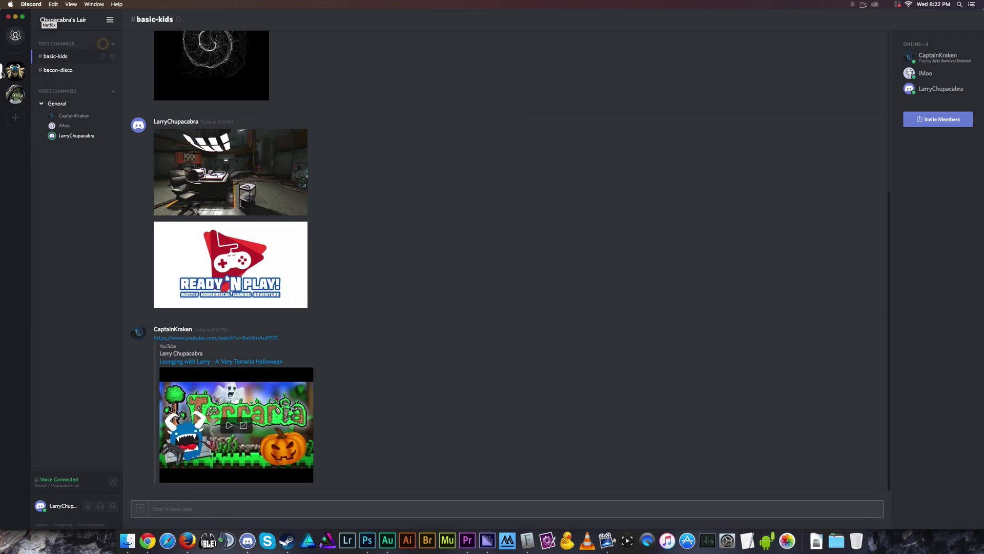
pyautogui.click(128, 541)
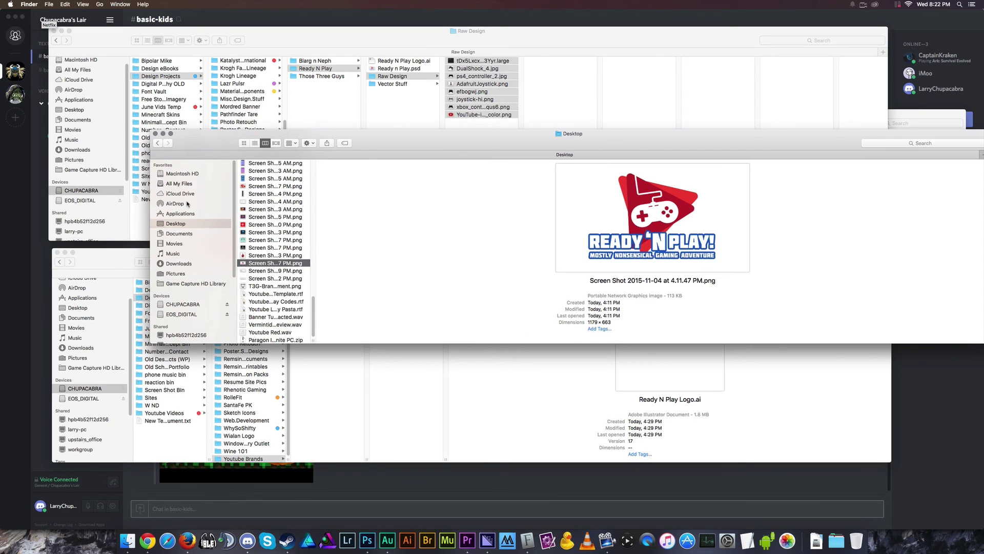
# - Open the Chupa Loopa Press Kit folder and Quick Look the FuryRoad icon PNG full size
pyautogui.scroll(15, 269, 210)
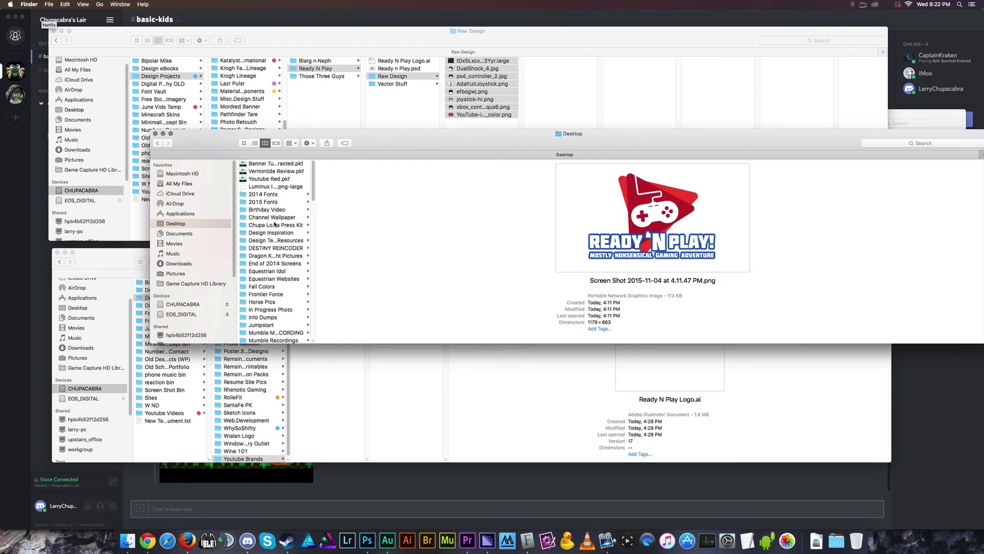
pyautogui.click(276, 225)
pyautogui.click(351, 255)
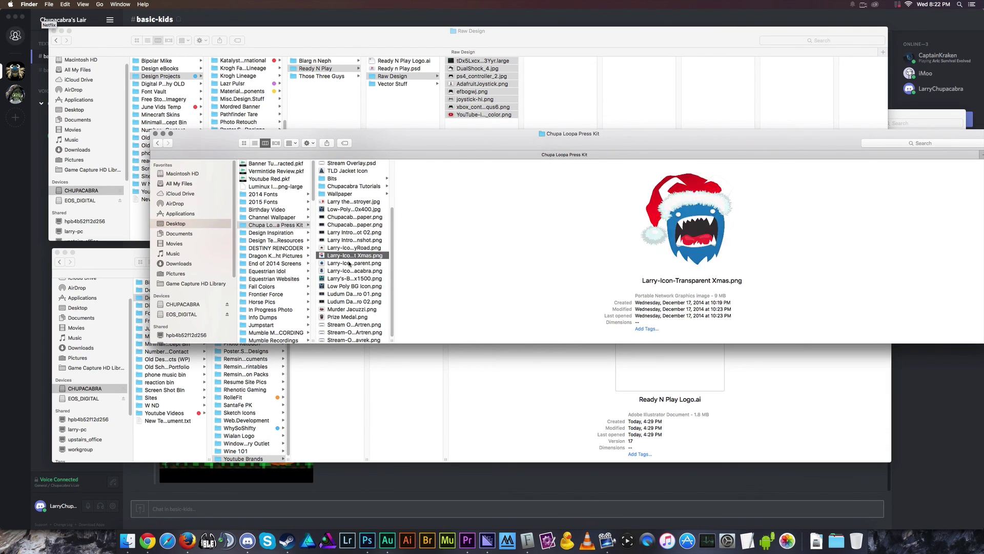
pyautogui.click(350, 248)
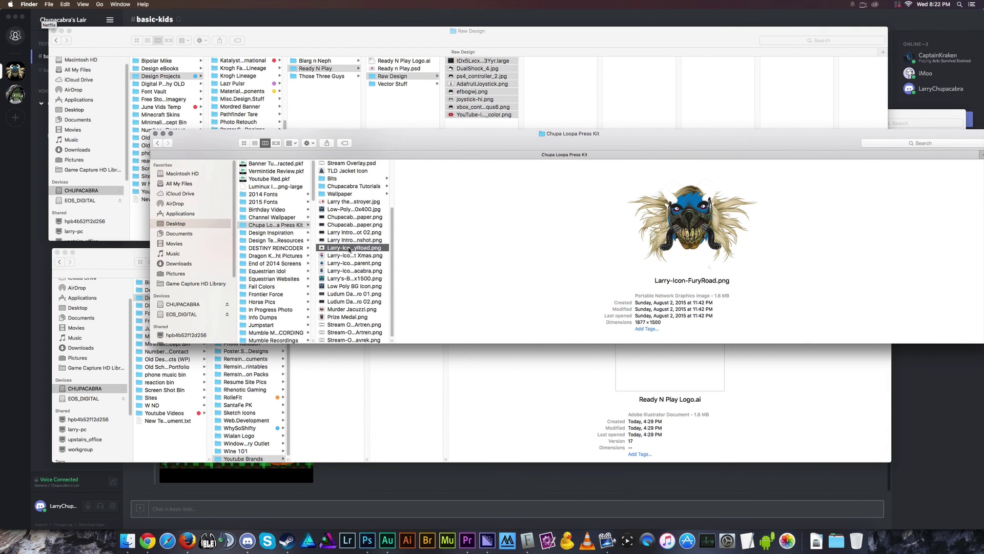
pyautogui.press('space')
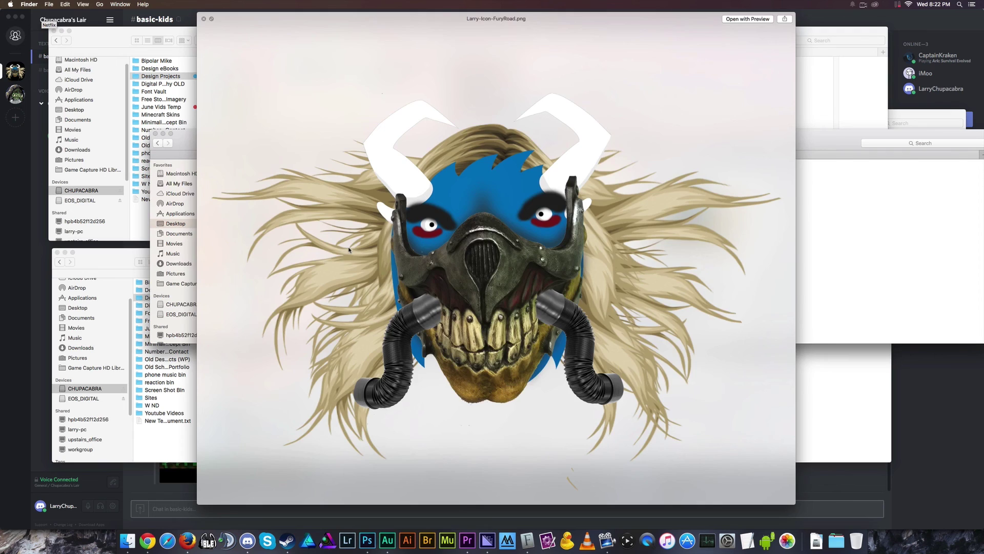
pyautogui.press('space')
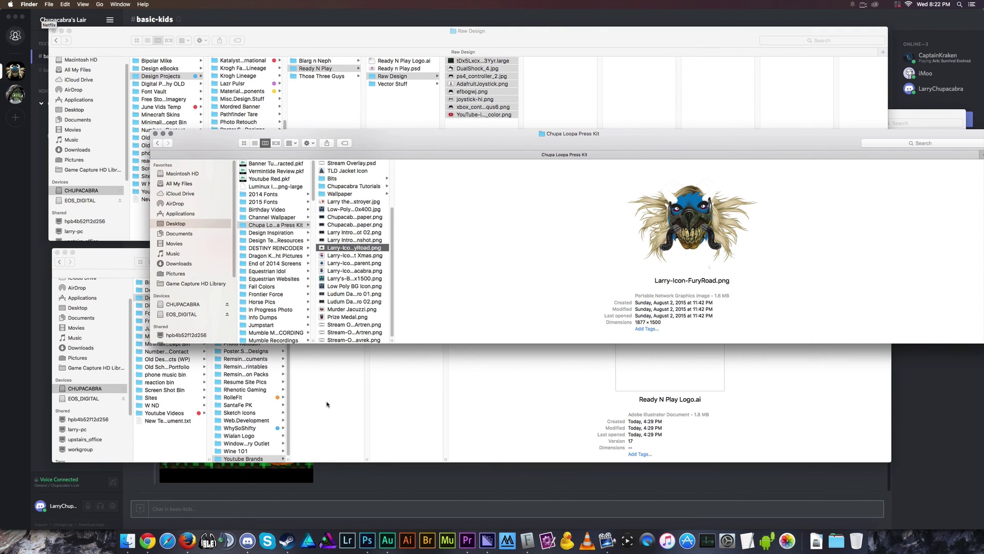
# - Bring Discord's #basic-kids chat back in front of Finder
pyautogui.click(205, 491)
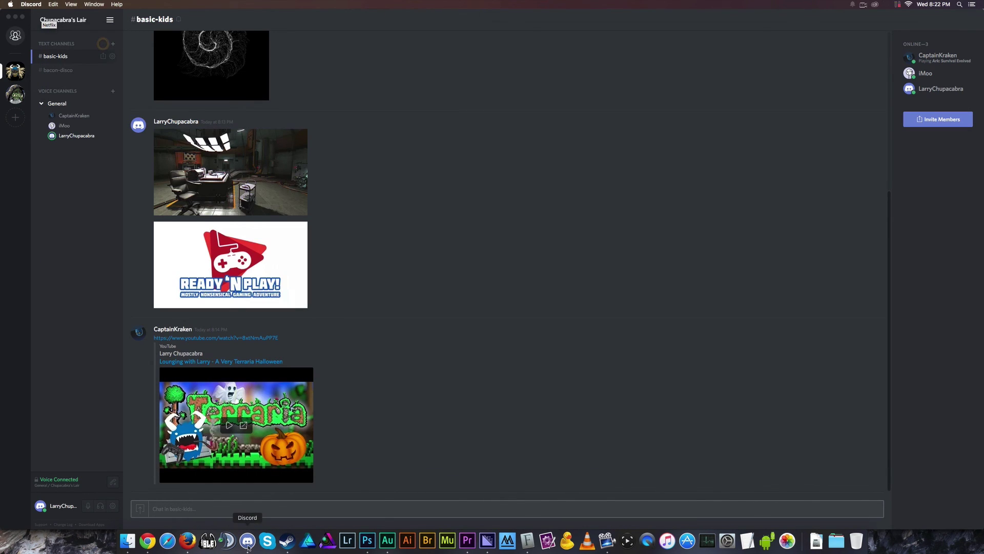